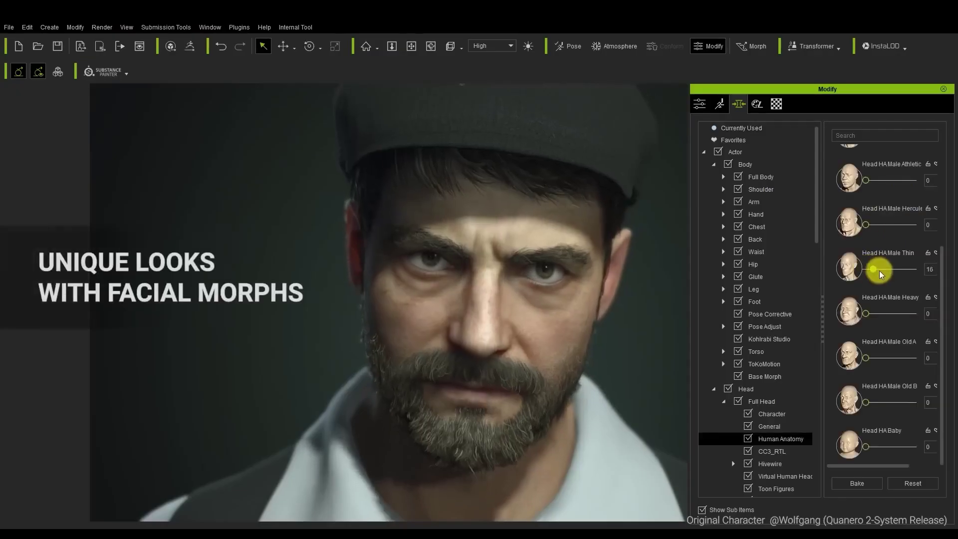
# Tweak the brow morphs, then scrub the iClone 8 timeline to preview the Male_Thin animation.
pyautogui.moveTo(878, 271); pyautogui.dragTo(893, 272)
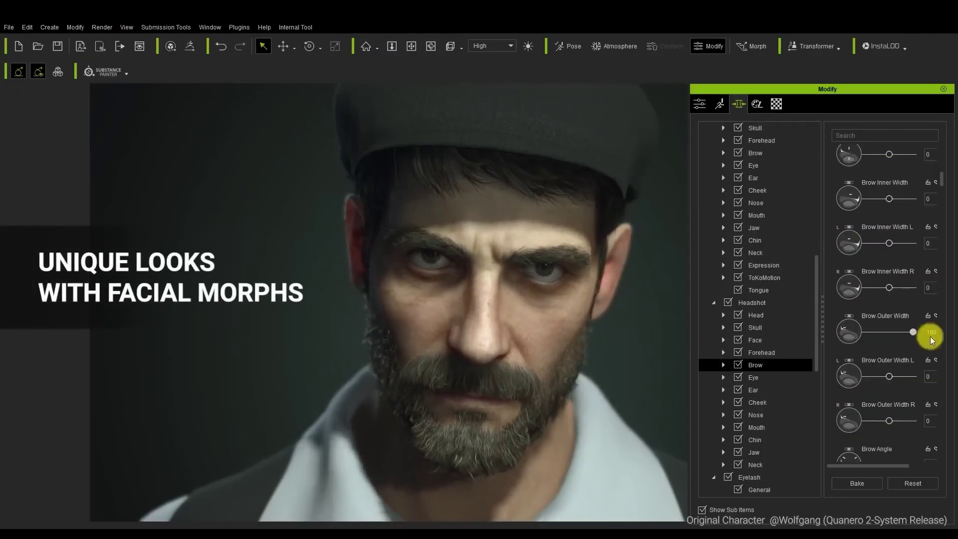
pyautogui.moveTo(927, 332); pyautogui.dragTo(875, 316)
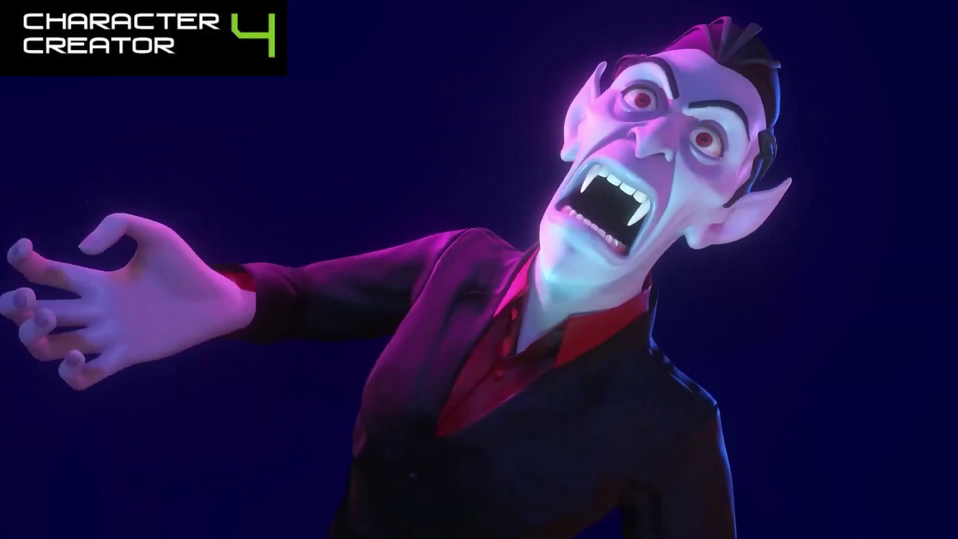
pyautogui.moveTo(187, 225); pyautogui.dragTo(215, 225)
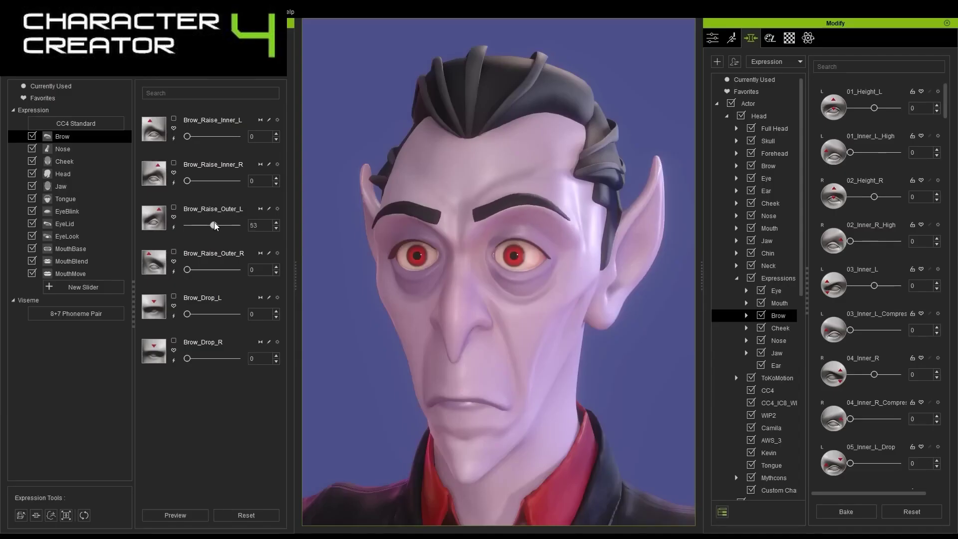
pyautogui.scroll(-5, 867, 285)
pyautogui.moveTo(850, 228); pyautogui.dragTo(881, 228)
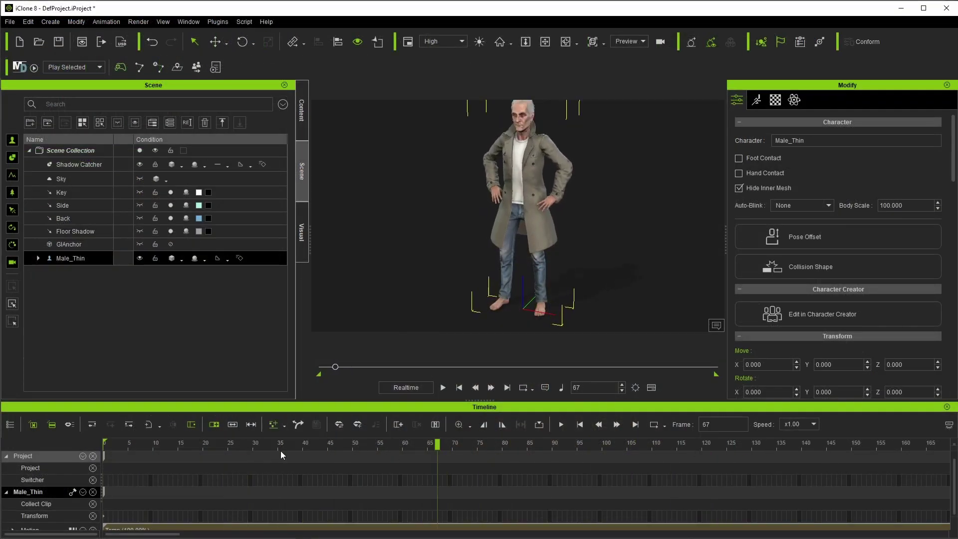
pyautogui.moveTo(280, 450); pyautogui.dragTo(203, 453)
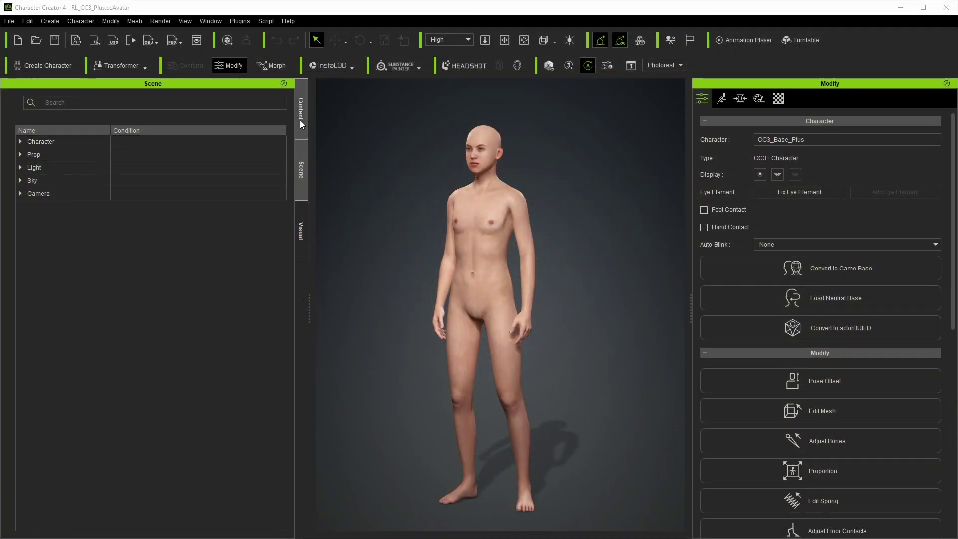
# Search the Cloth library for 'box', put Boxers_A on the base character, and clear the search.
pyautogui.click(301, 122)
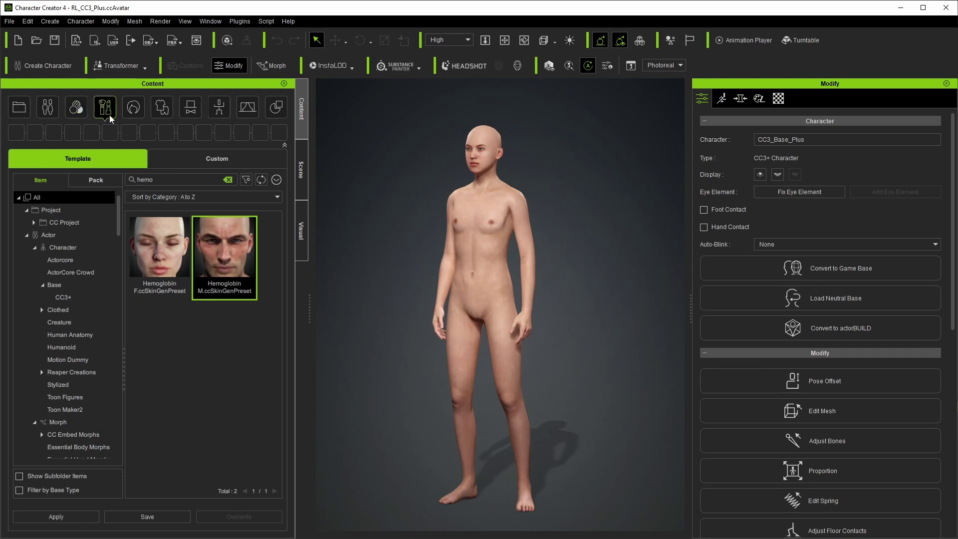
pyautogui.click(158, 109)
pyautogui.moveTo(160, 179); pyautogui.dragTo(123, 181)
pyautogui.write('boxers')
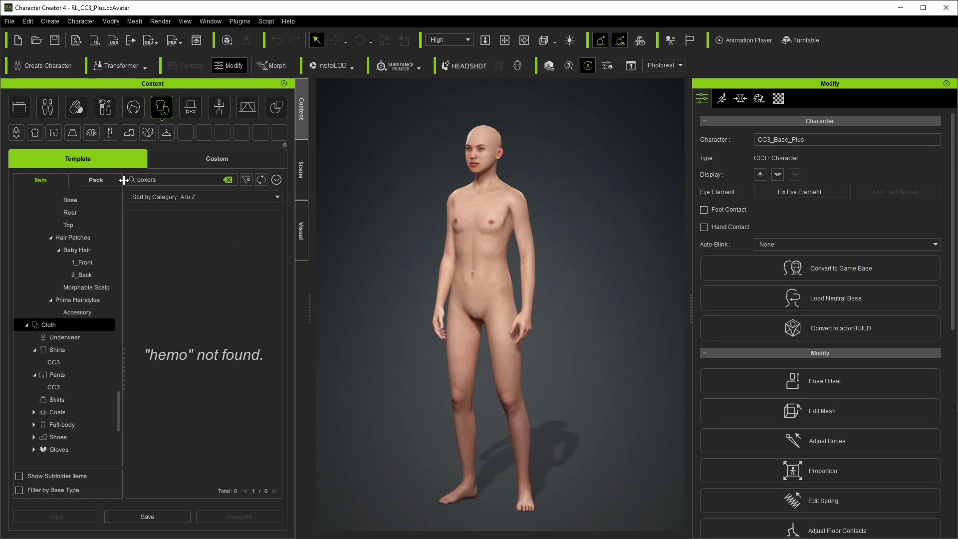
pyautogui.press('Return')
pyautogui.doubleClick(159, 238)
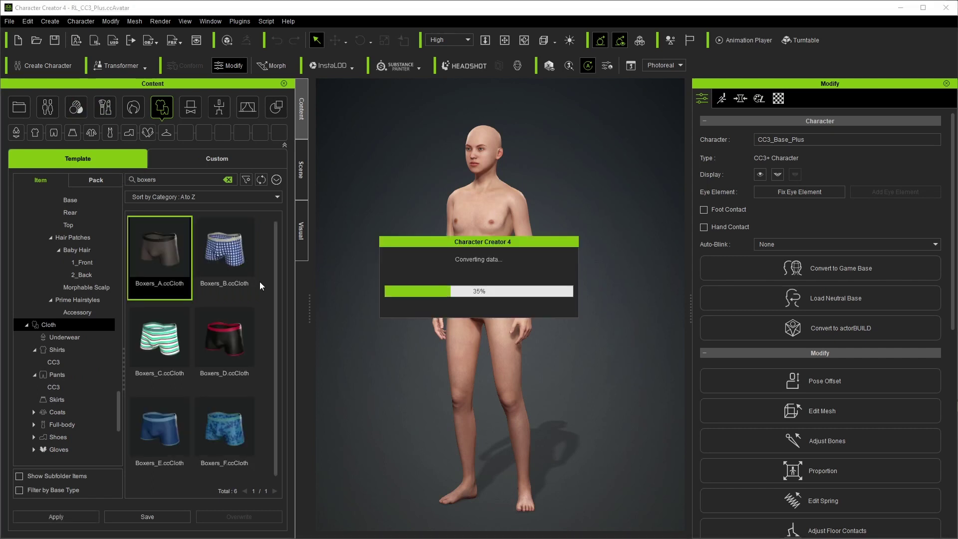
pyautogui.click(227, 179)
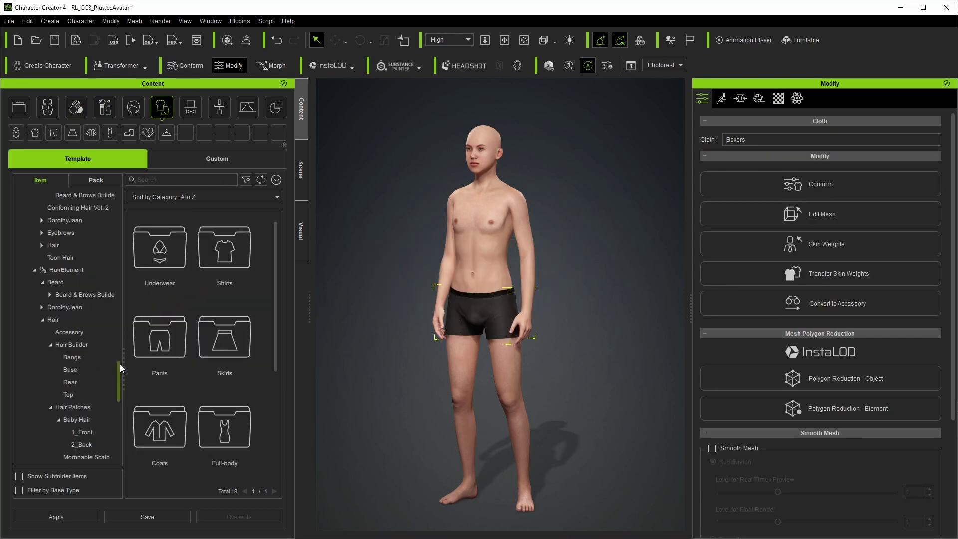
# Apply the Male Thin.ccAvatar template from Actor > Character, confirming in the Apply Avatar dialog.
pyautogui.click(49, 108)
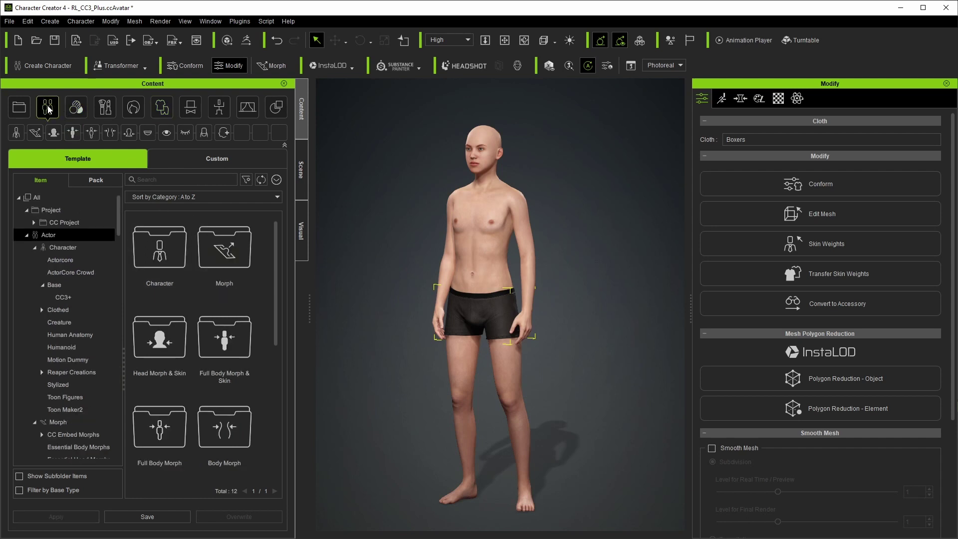
pyautogui.doubleClick(149, 242)
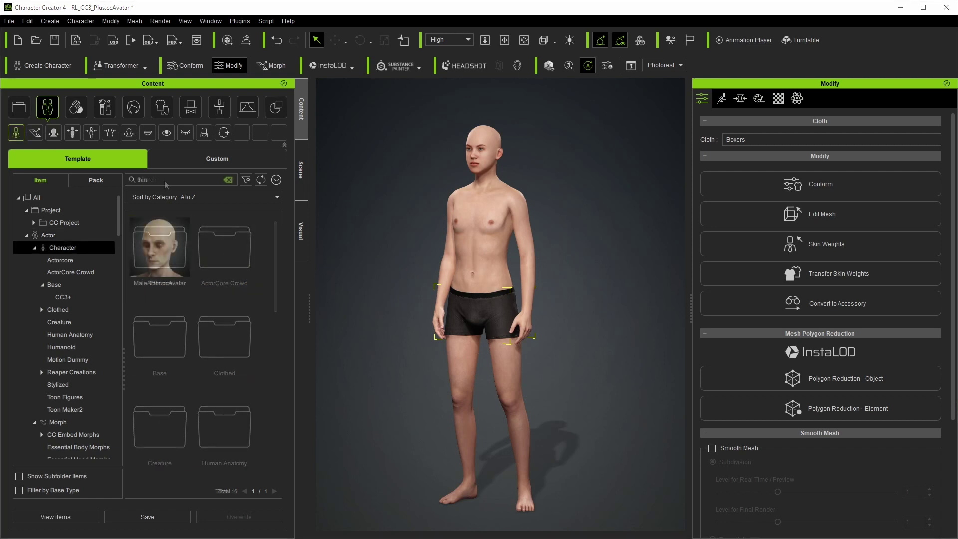
pyautogui.hotkey('alt', 'Tab')
pyautogui.moveTo(417, 48); pyautogui.dragTo(408, 41)
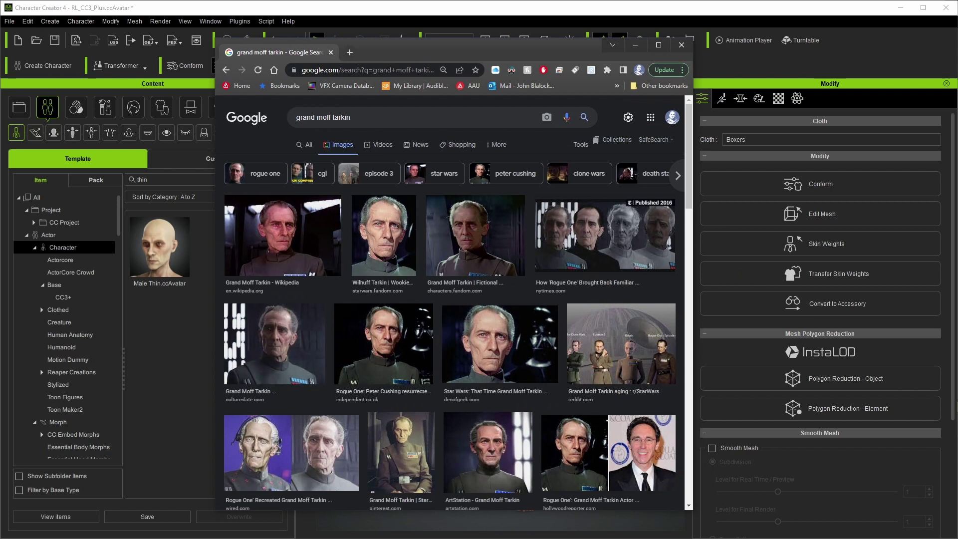
pyautogui.hotkey('alt', 'Tab')
pyautogui.doubleClick(160, 249)
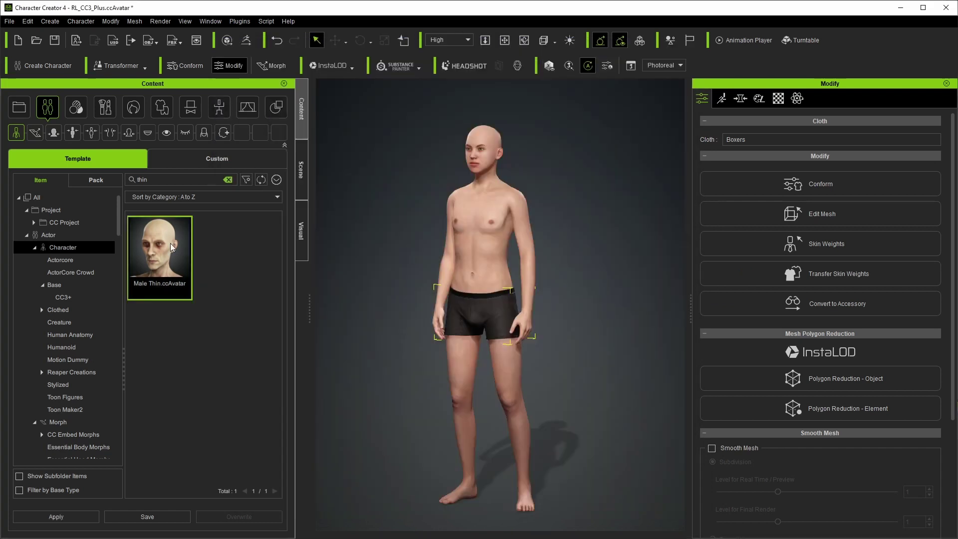
pyautogui.click(445, 211)
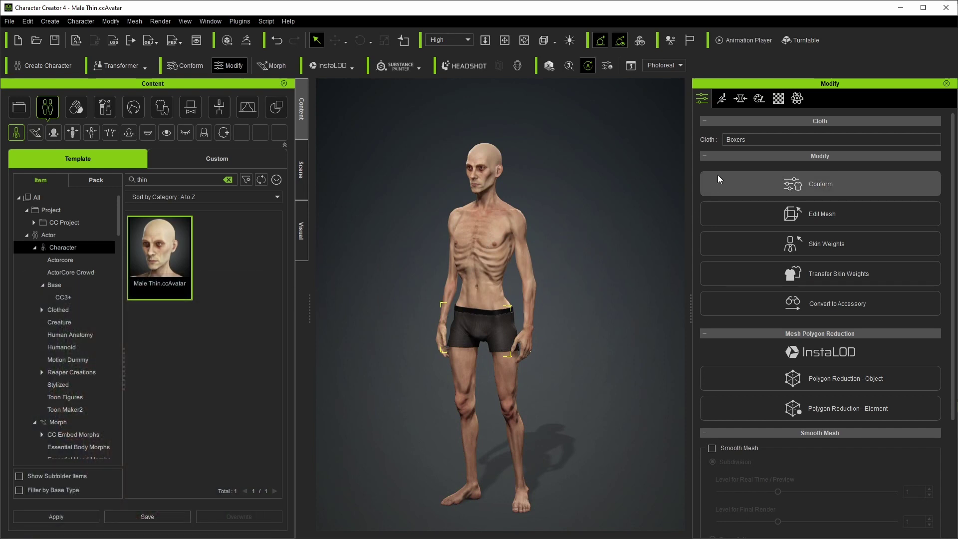
# Show the actor's Currently Used morphs: Head and Body HA Male Thin at 100.
pyautogui.click(736, 101)
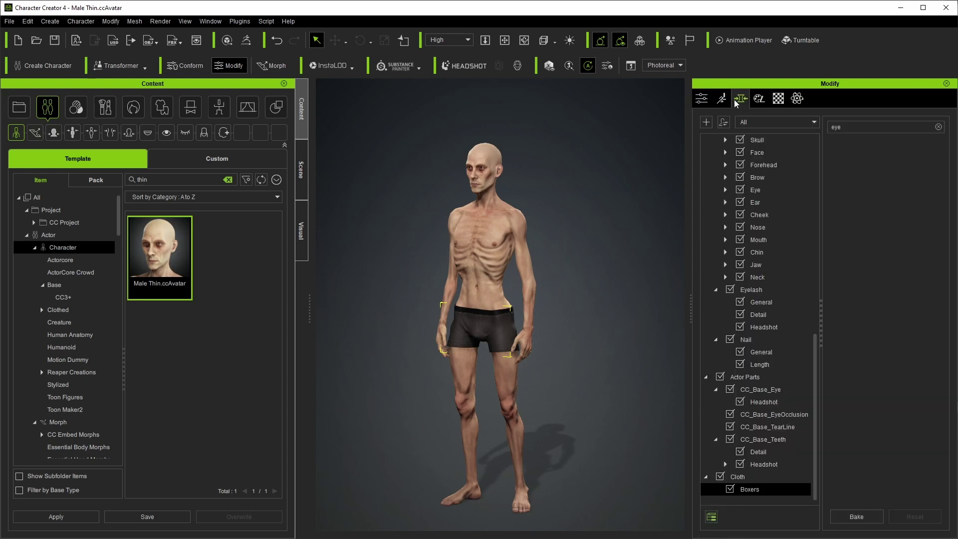
pyautogui.moveTo(813, 360); pyautogui.dragTo(822, 140)
pyautogui.click(741, 165)
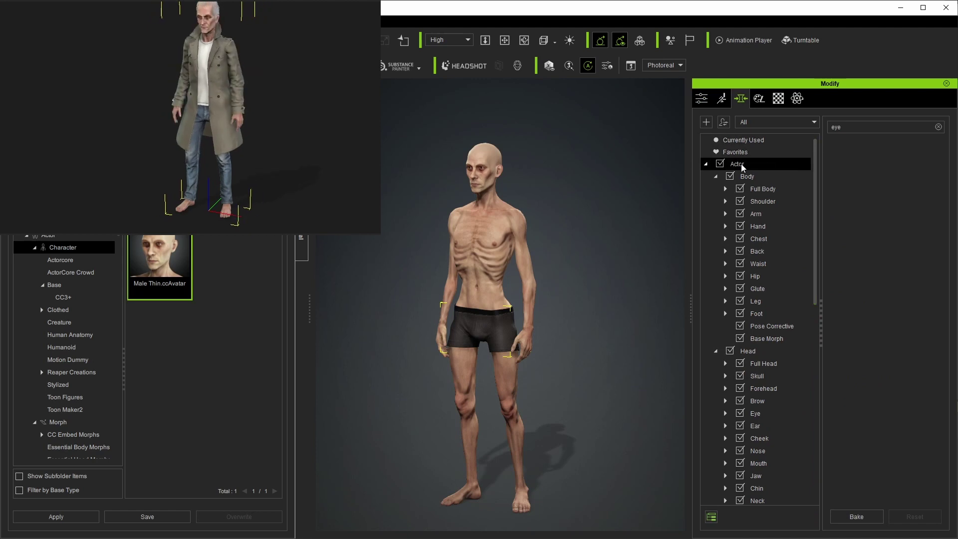
pyautogui.click(938, 127)
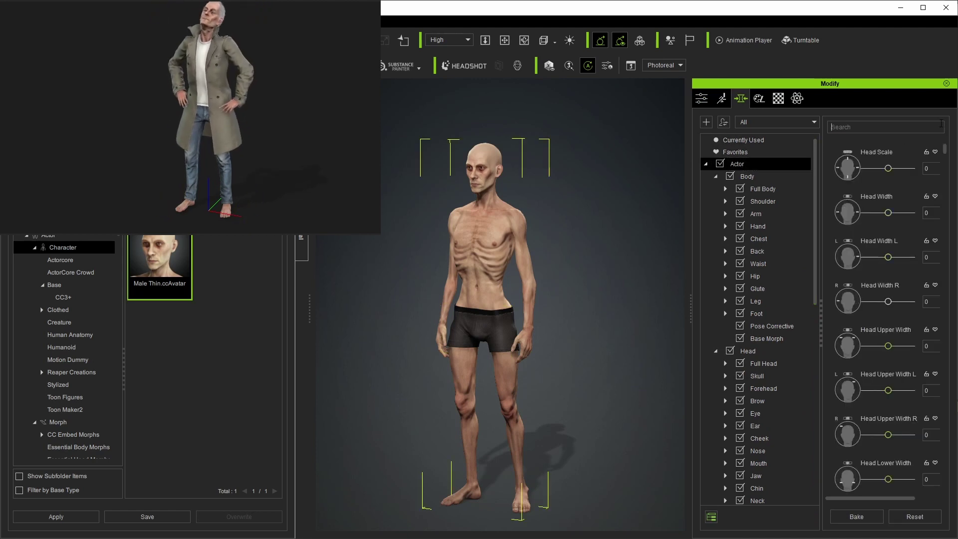
pyautogui.click(768, 145)
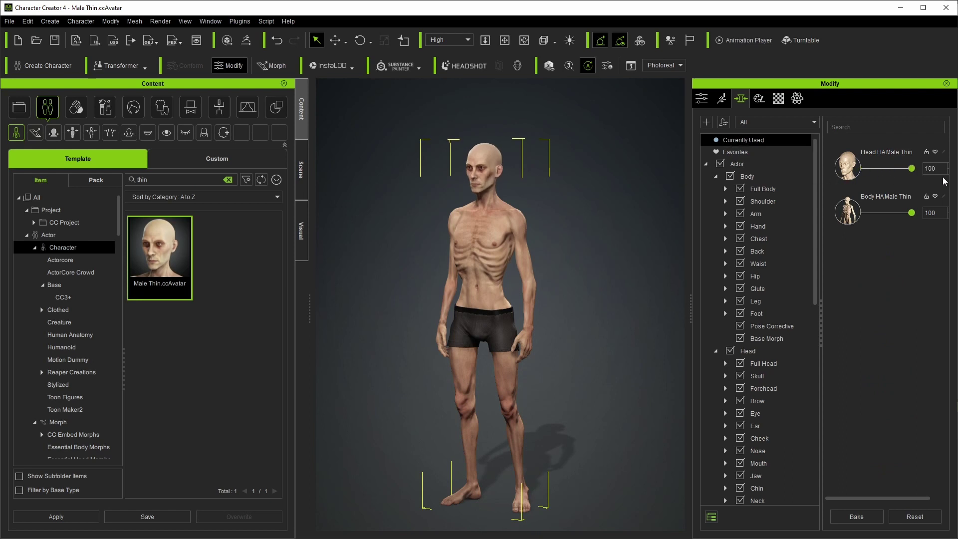
# Set Body HA Male Thin to 0 and filter the morphs for 'old'.
pyautogui.click(911, 213)
pyautogui.moveTo(910, 216); pyautogui.dragTo(822, 220)
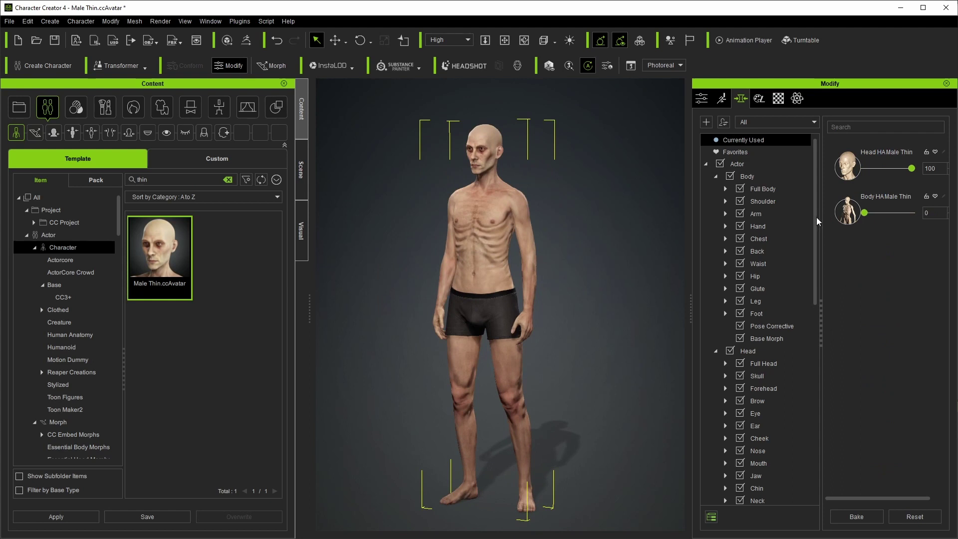
pyautogui.click(866, 128)
pyautogui.write('old')
# Balance Head HA Male Old A to 44 and Old B to 59, checking the face from both sides.
pyautogui.moveTo(865, 305); pyautogui.dragTo(860, 308)
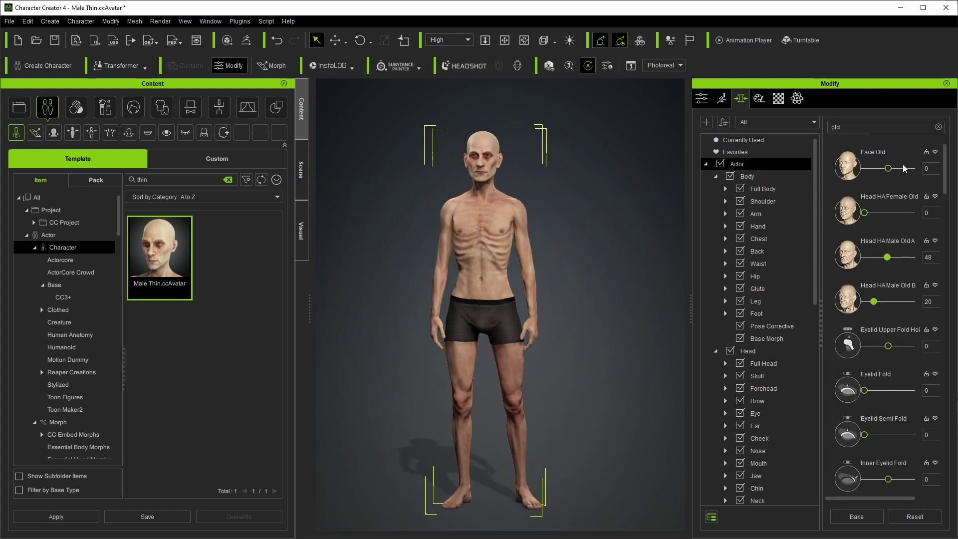
pyautogui.moveTo(873, 301); pyautogui.dragTo(897, 305)
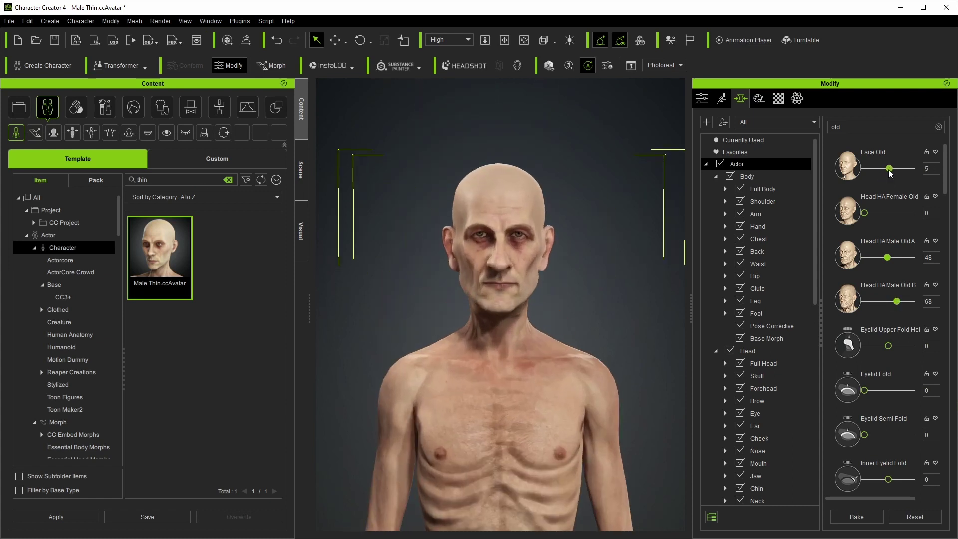
pyautogui.moveTo(888, 258); pyautogui.dragTo(881, 258)
pyautogui.moveTo(896, 301); pyautogui.dragTo(887, 302)
pyautogui.moveTo(881, 257)
pyautogui.mouseDown()
pyautogui.moveTo(889, 257)
pyautogui.moveTo(863, 257)
pyautogui.mouseUp()
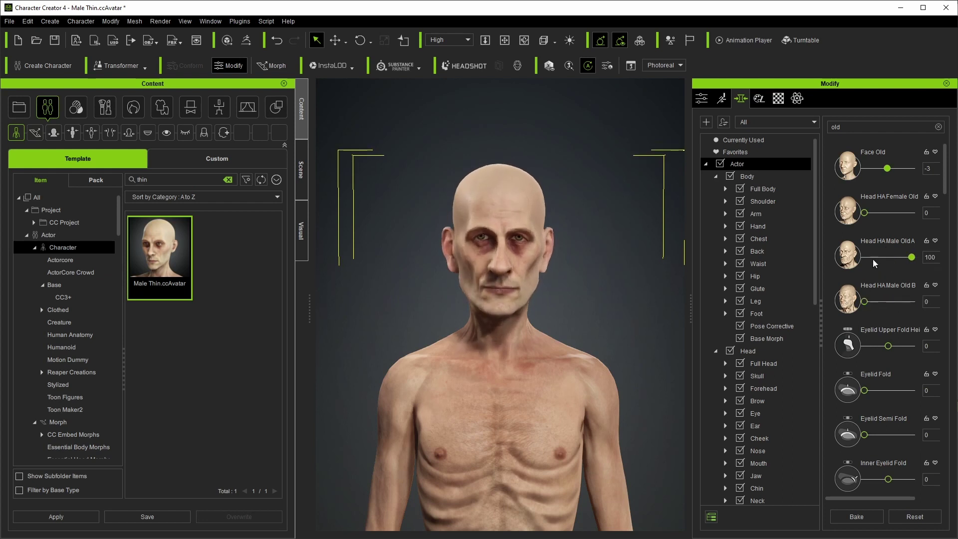
pyautogui.moveTo(887, 302)
pyautogui.mouseDown()
pyautogui.moveTo(914, 303)
pyautogui.moveTo(891, 301)
pyautogui.mouseUp()
pyautogui.moveTo(864, 257); pyautogui.dragTo(882, 257)
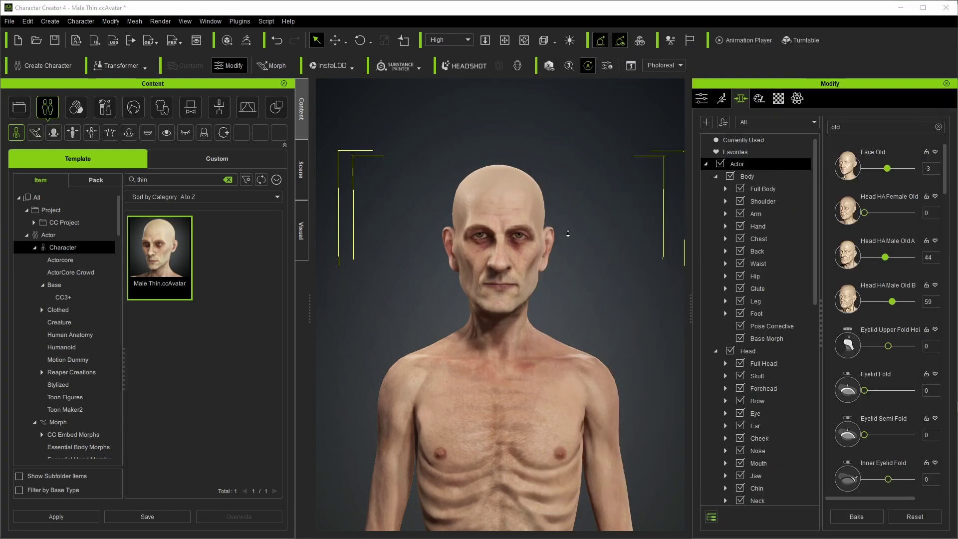
pyautogui.moveTo(567, 234); pyautogui.dragTo(548, 89, button='right')
# Directly sculpt the face: narrow the jaw, widen the upper face, and deepen the profile.
pyautogui.click(519, 64)
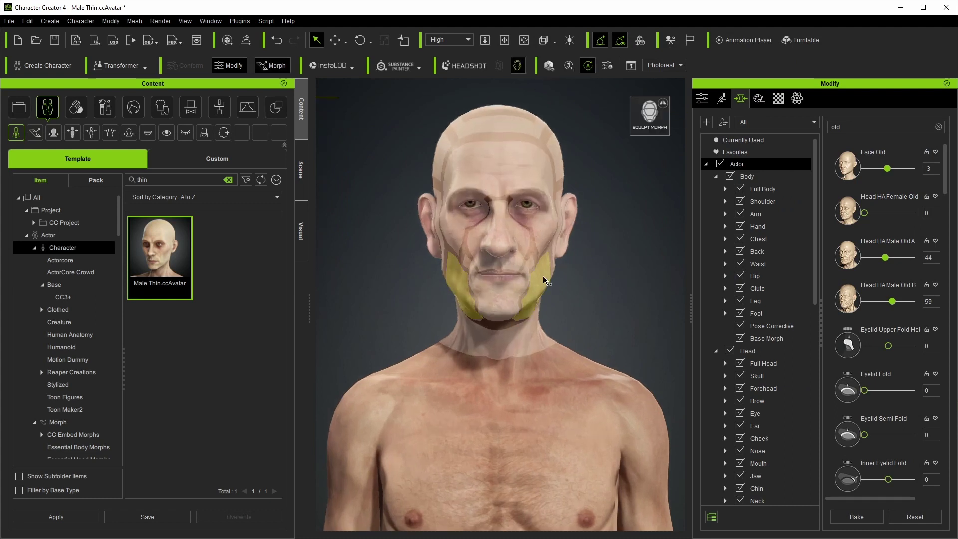
pyautogui.moveTo(543, 270); pyautogui.dragTo(510, 277)
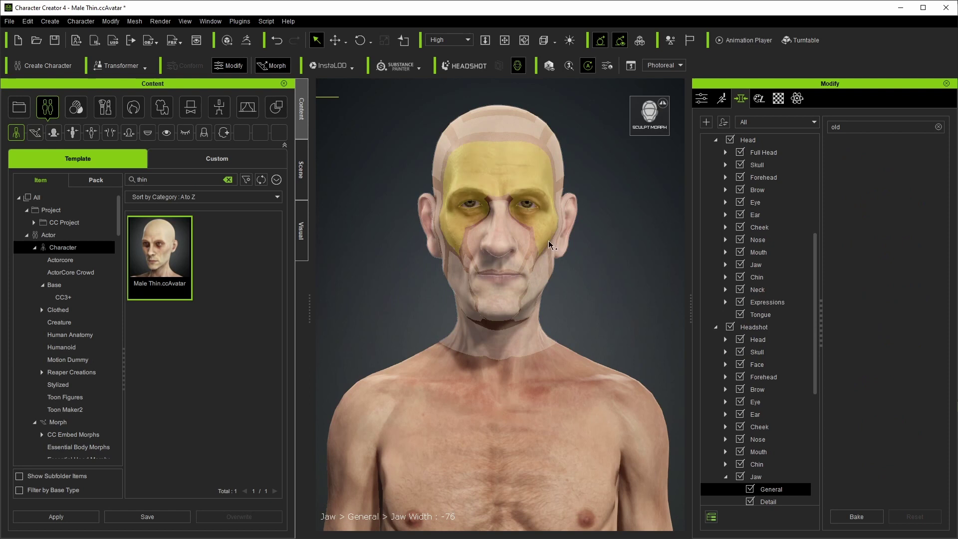
pyautogui.moveTo(552, 242); pyautogui.dragTo(526, 284)
pyautogui.moveTo(534, 244); pyautogui.dragTo(559, 244)
pyautogui.moveTo(552, 422); pyautogui.dragTo(448, 306, button='right')
pyautogui.moveTo(448, 306); pyautogui.dragTo(435, 305)
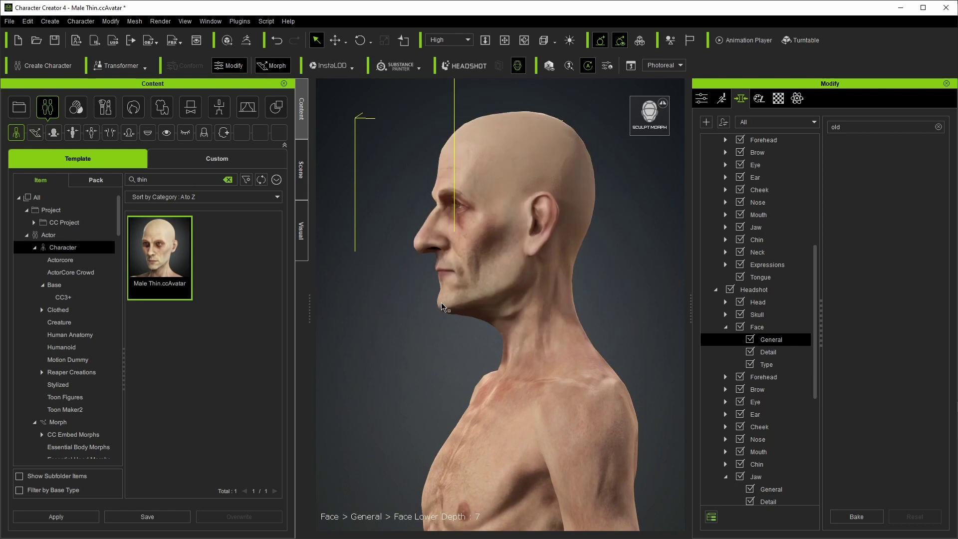
pyautogui.moveTo(424, 251); pyautogui.dragTo(414, 240)
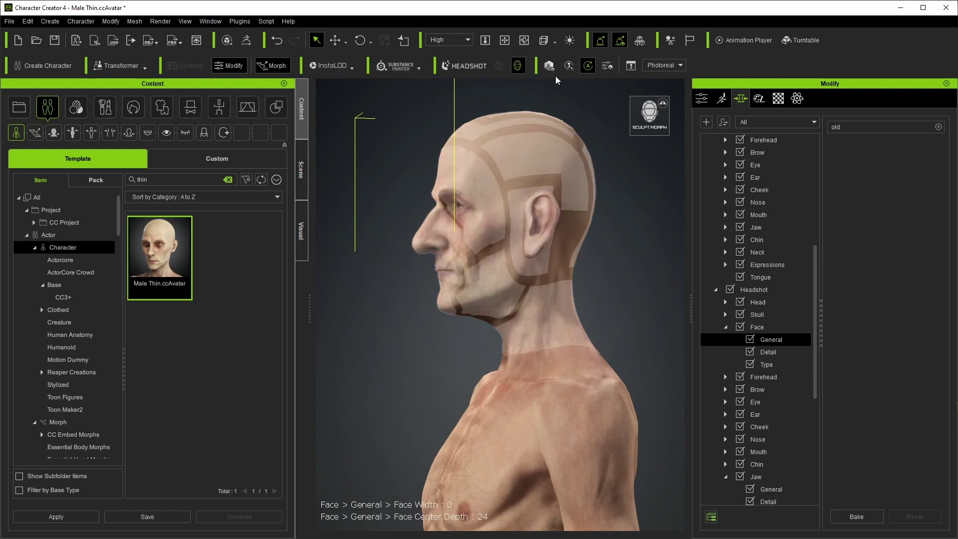
pyautogui.click(519, 68)
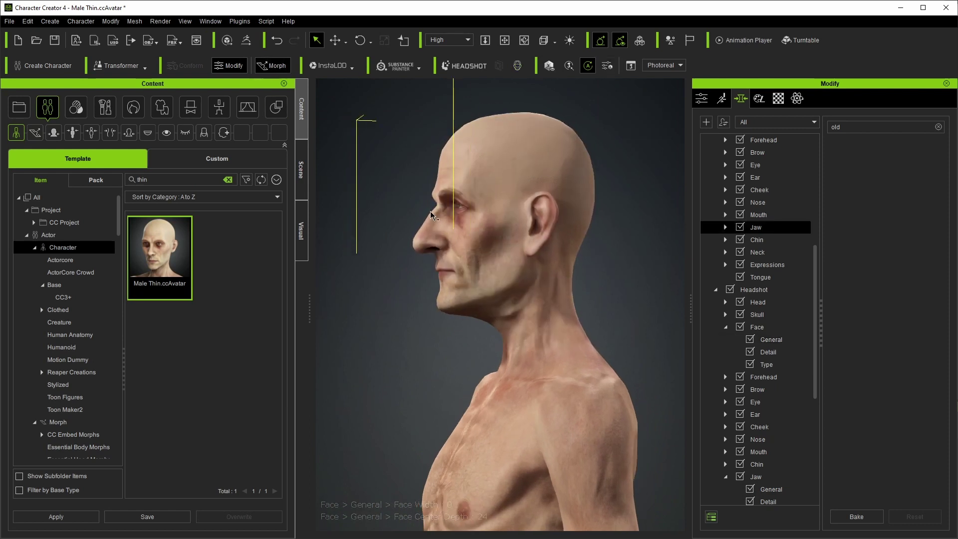
# Return to front view, undo and redo the last morph, and bring up the Tarkin reference images.
pyautogui.scroll(2, 431, 299)
pyautogui.moveTo(431, 298); pyautogui.dragTo(600, 246, button='right')
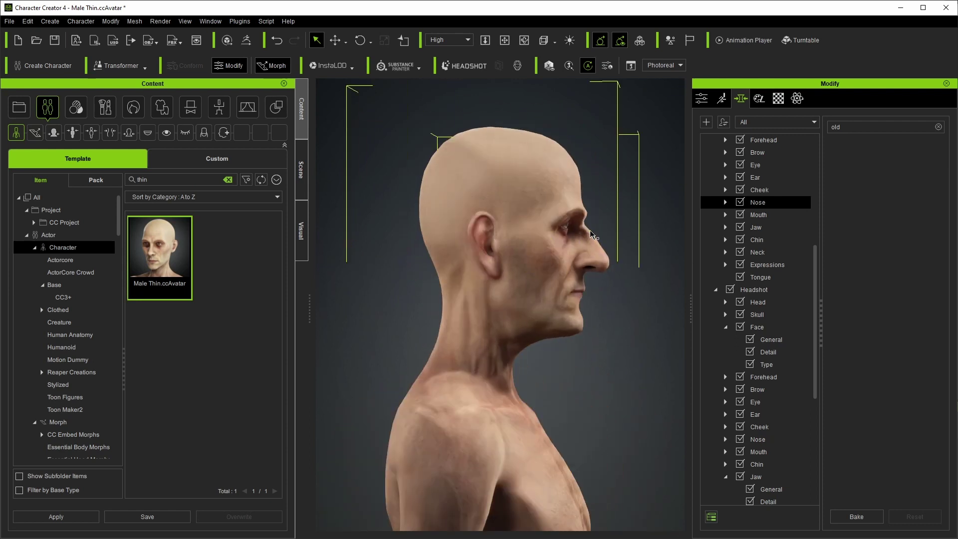
pyautogui.press('F5')
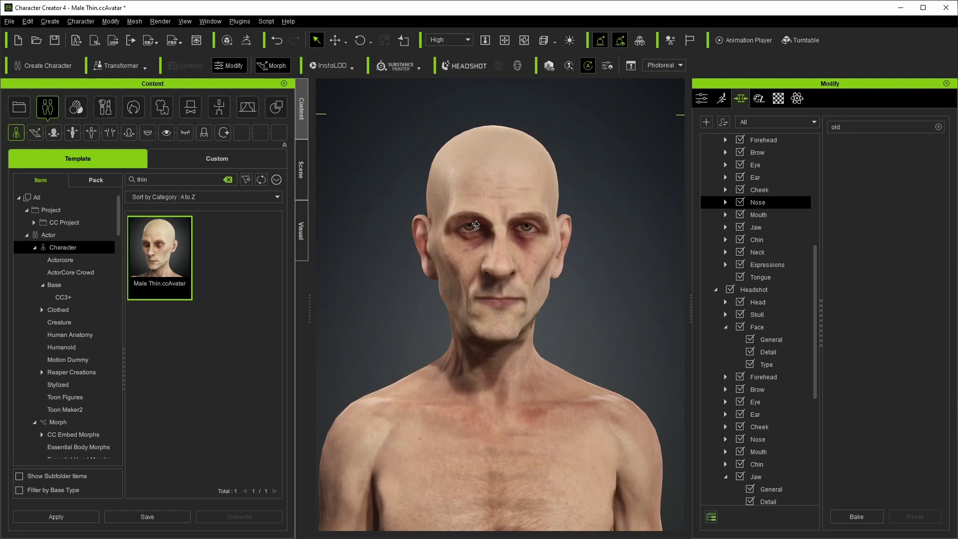
pyautogui.hotkey('ctrl', 'z')
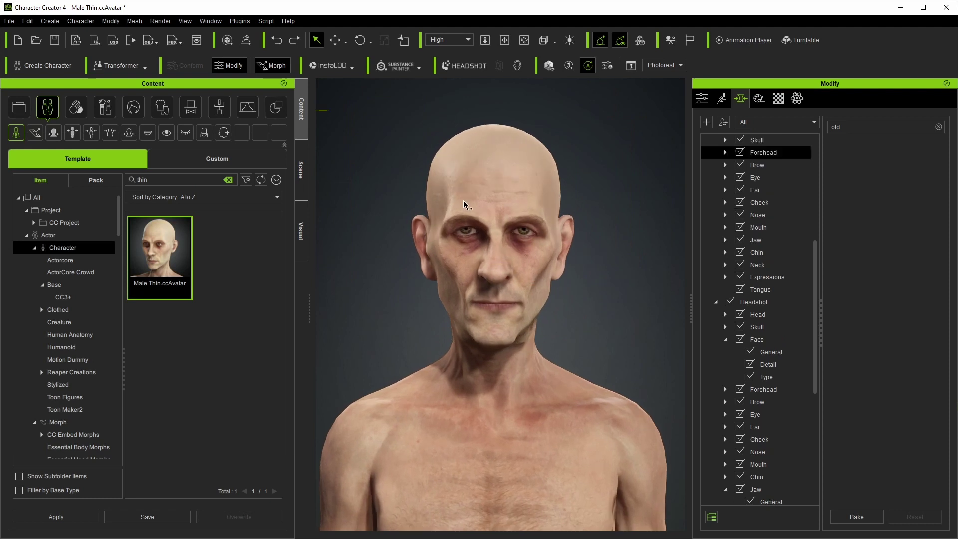
pyautogui.hotkey('ctrl', 'y')
pyautogui.hotkey('alt', 'Tab')
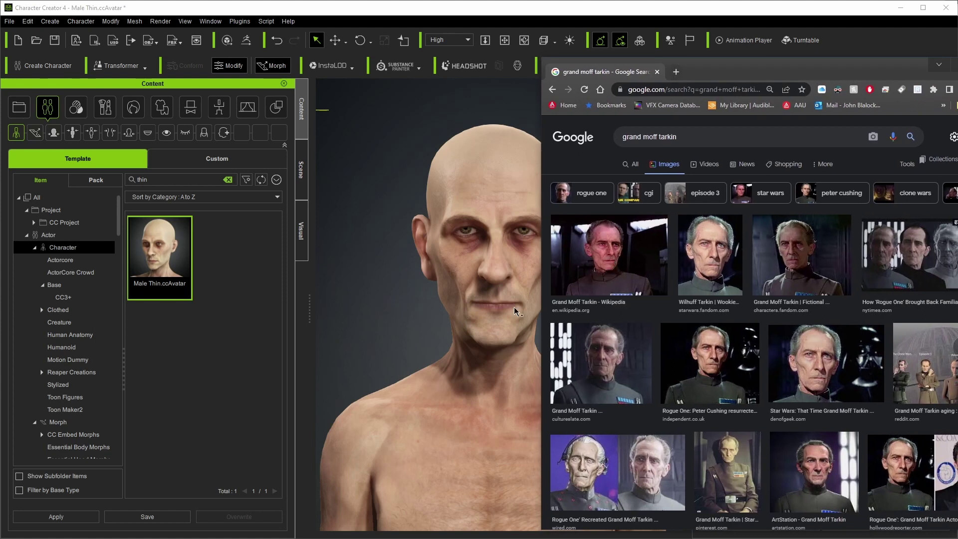
# Hide the reference photos, clear the morph search, and pick the mouth and nose regions.
pyautogui.hotkey('alt', 'Tab')
pyautogui.press('BackSpace')
pyautogui.press('BackSpace')
pyautogui.press('BackSpace')
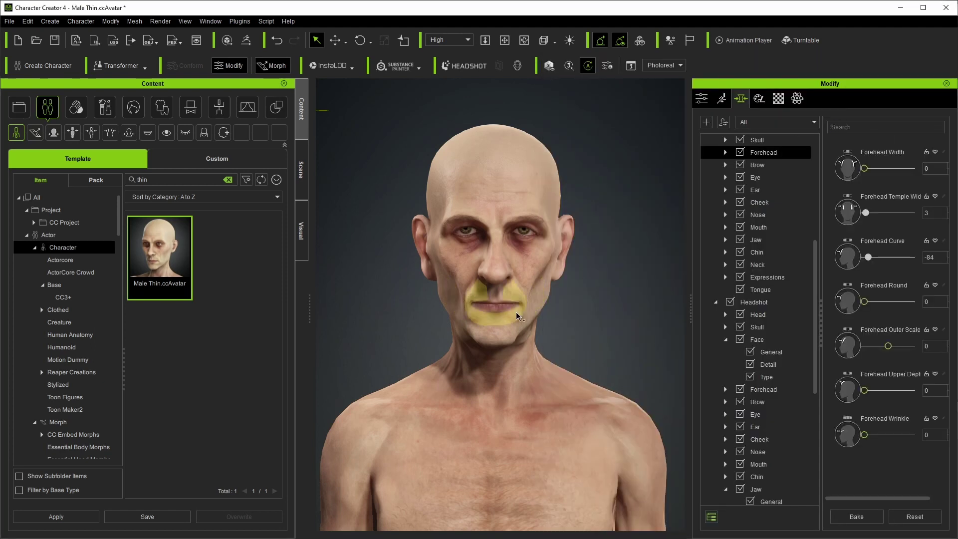
pyautogui.click(497, 306)
pyautogui.scroll(3, 541, 309)
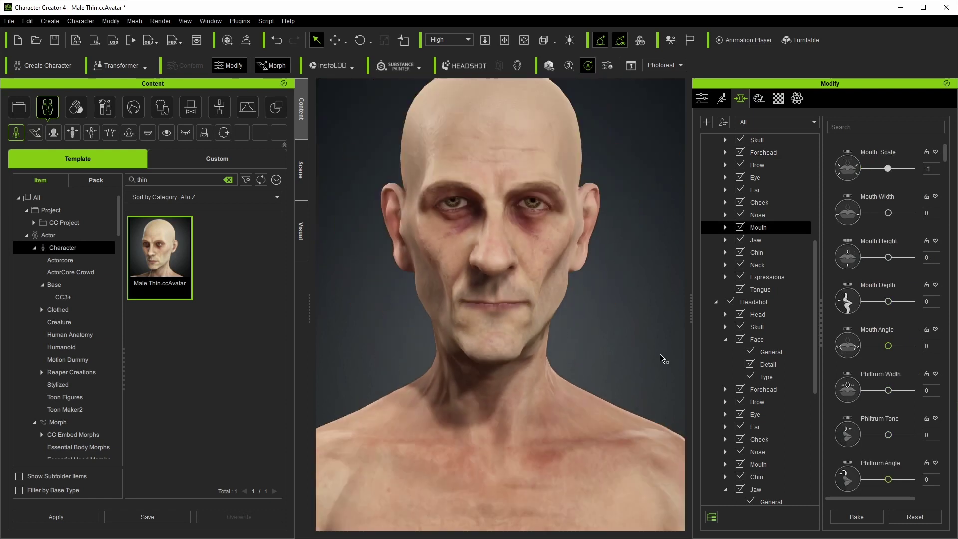
pyautogui.click(497, 260)
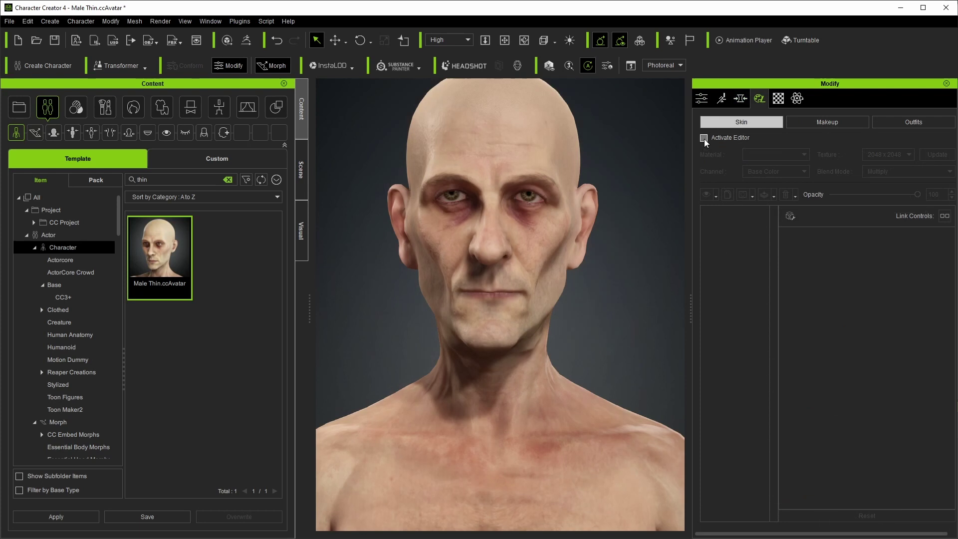
# Enable skin editing; set Skin Base Normal Strength 0.76, Cyan-Red 10, Magenta-Green -4, Yellow-Blue 7.
pyautogui.click(704, 139)
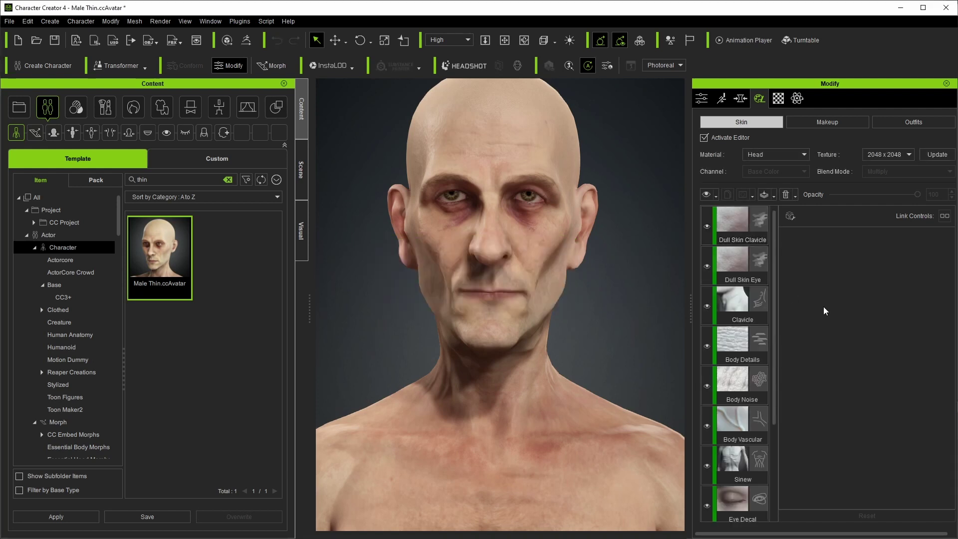
pyautogui.scroll(-2, 748, 404)
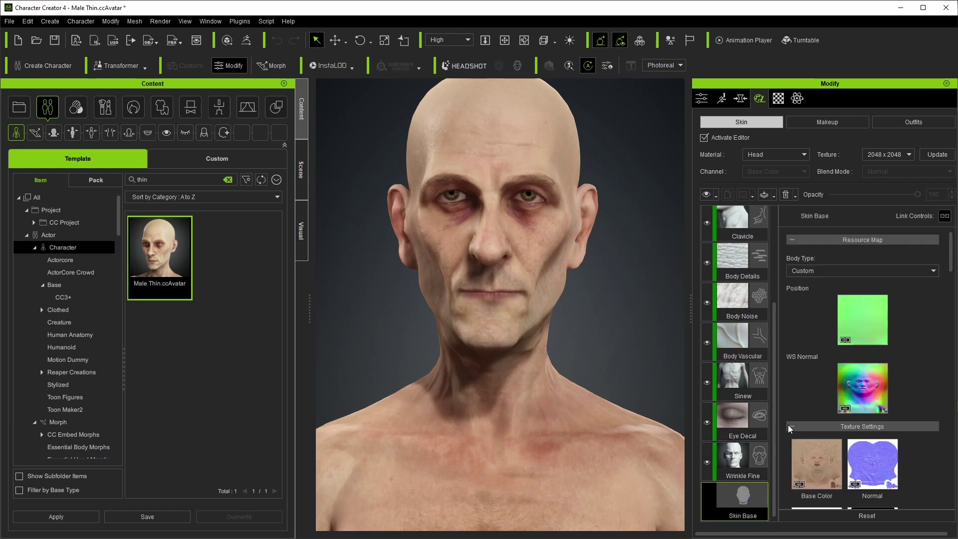
pyautogui.scroll(-5, 840, 335)
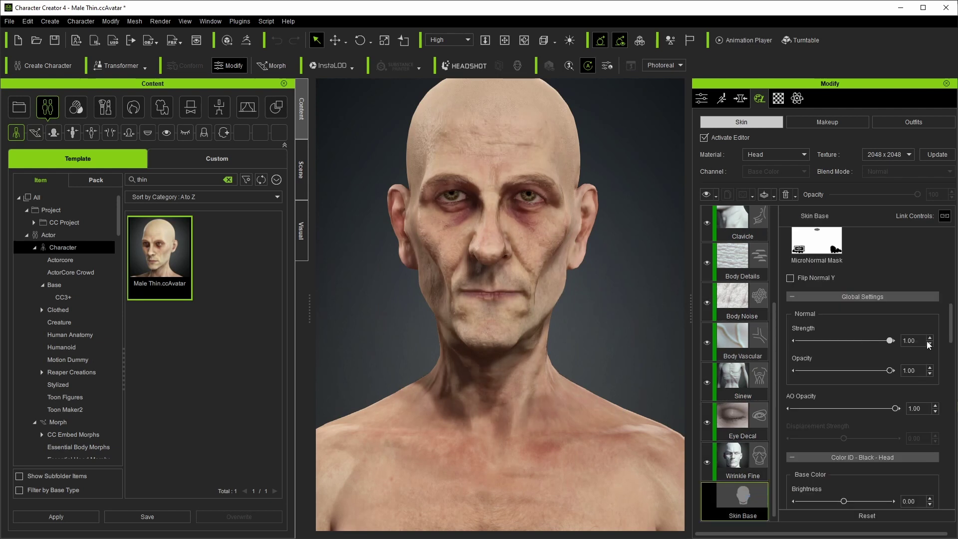
pyautogui.moveTo(869, 342); pyautogui.dragTo(830, 343)
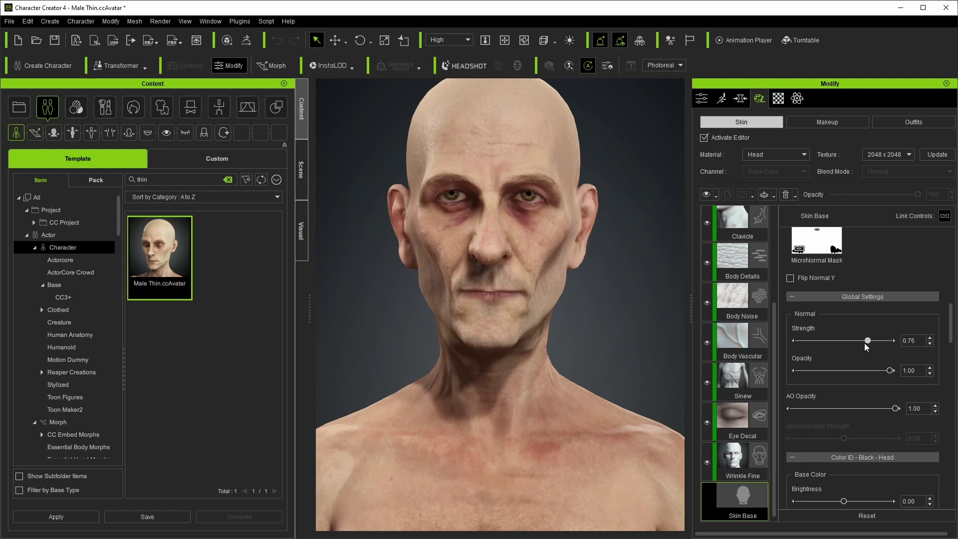
pyautogui.scroll(-5, 878, 298)
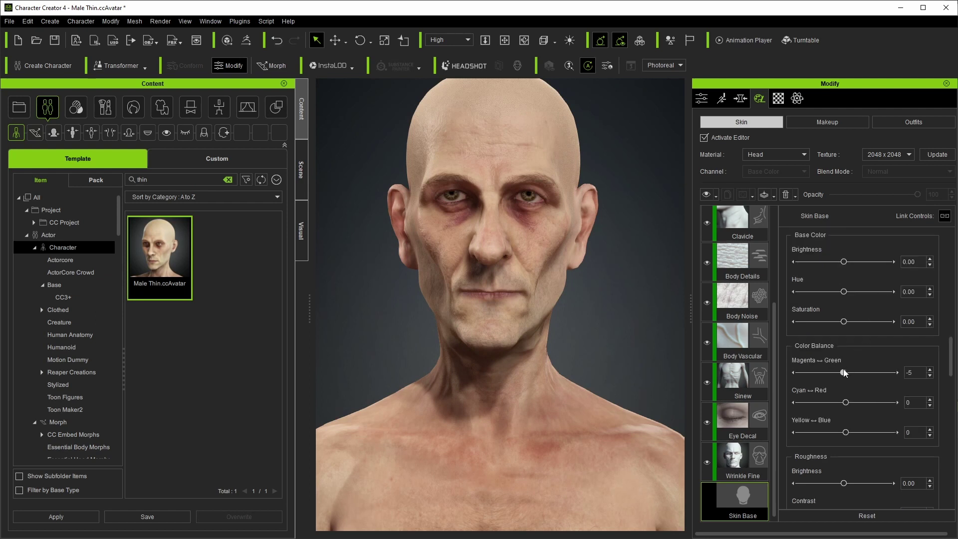
pyautogui.moveTo(846, 402); pyautogui.dragTo(845, 373)
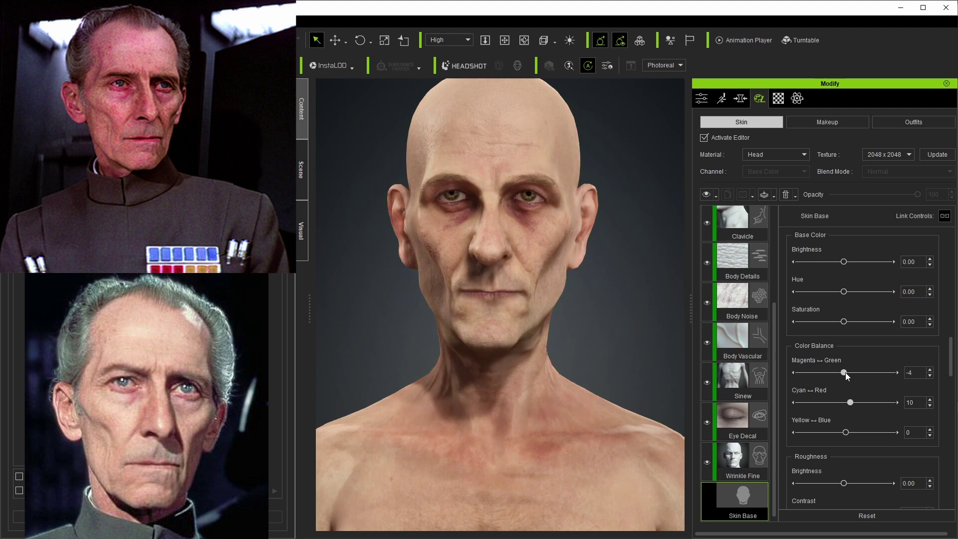
pyautogui.moveTo(845, 432); pyautogui.dragTo(848, 433)
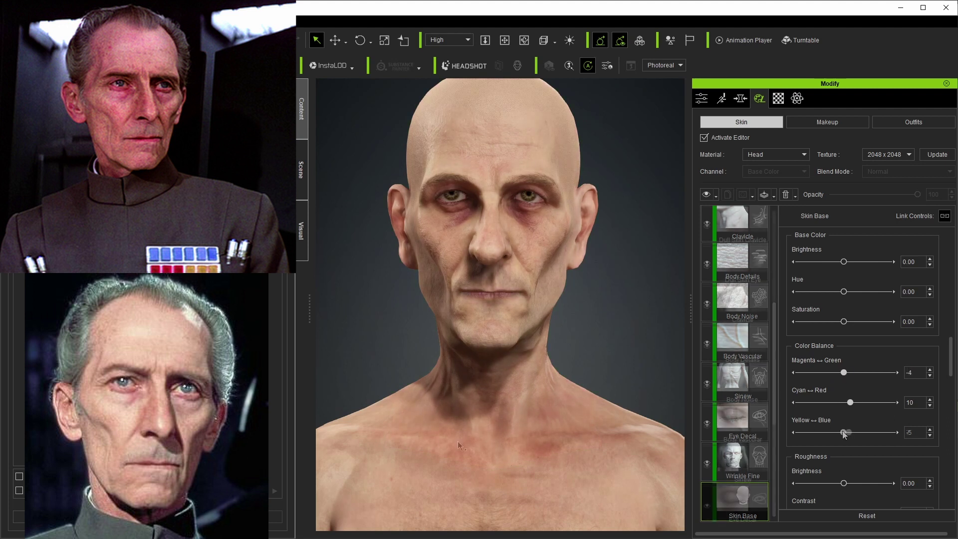
# Select the Dull Skin Eye layer and set its opacity to 42.
pyautogui.scroll(2, 707, 277)
pyautogui.click(707, 266)
pyautogui.click(734, 268)
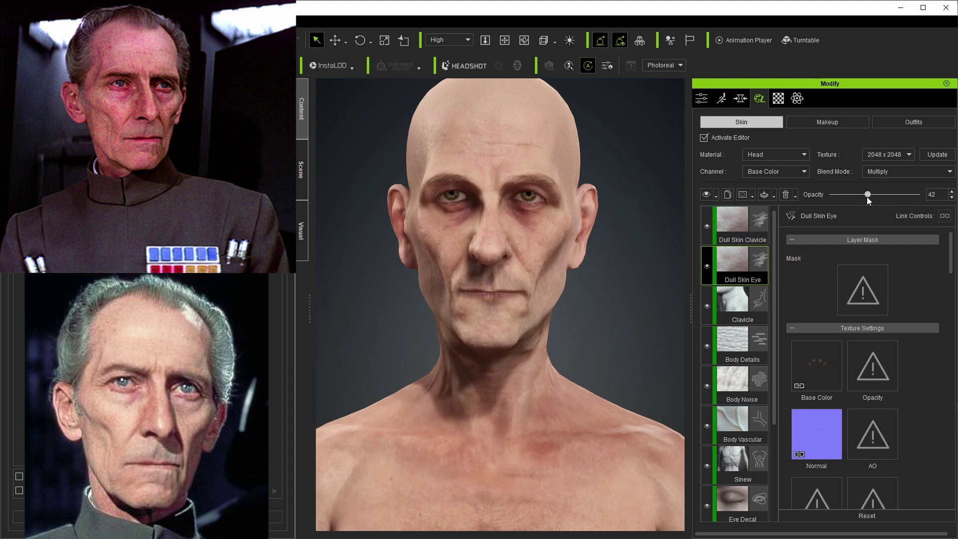
# Lower the body Sinew layer strength to 0.19, then inspect the Body Noise and Body Vascular layers.
pyautogui.click(742, 466)
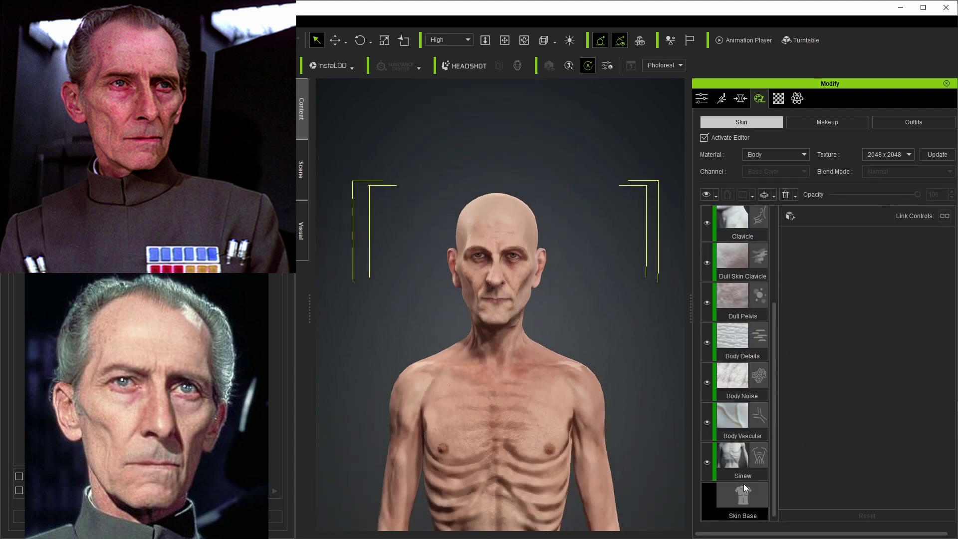
pyautogui.moveTo(896, 466); pyautogui.dragTo(809, 473)
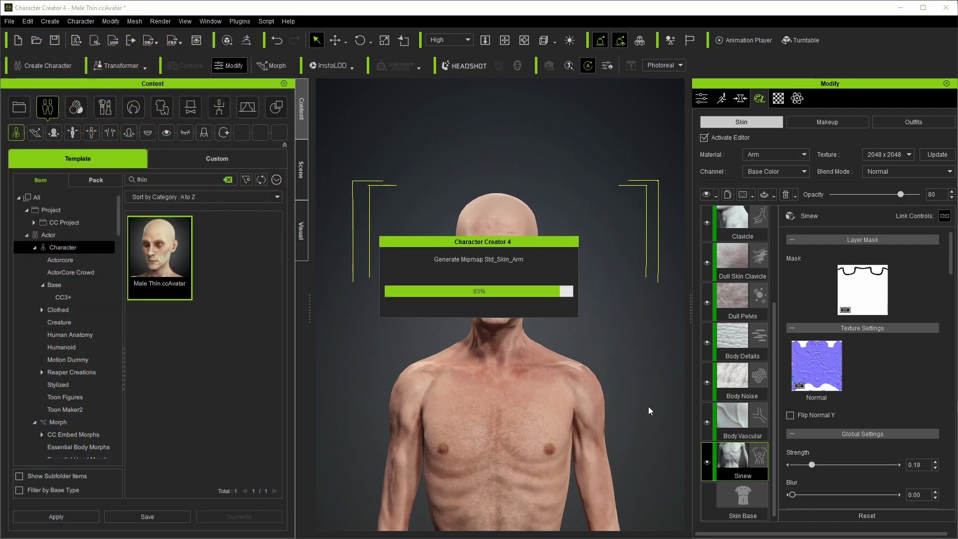
pyautogui.click(747, 426)
pyautogui.scroll(-1, 743, 425)
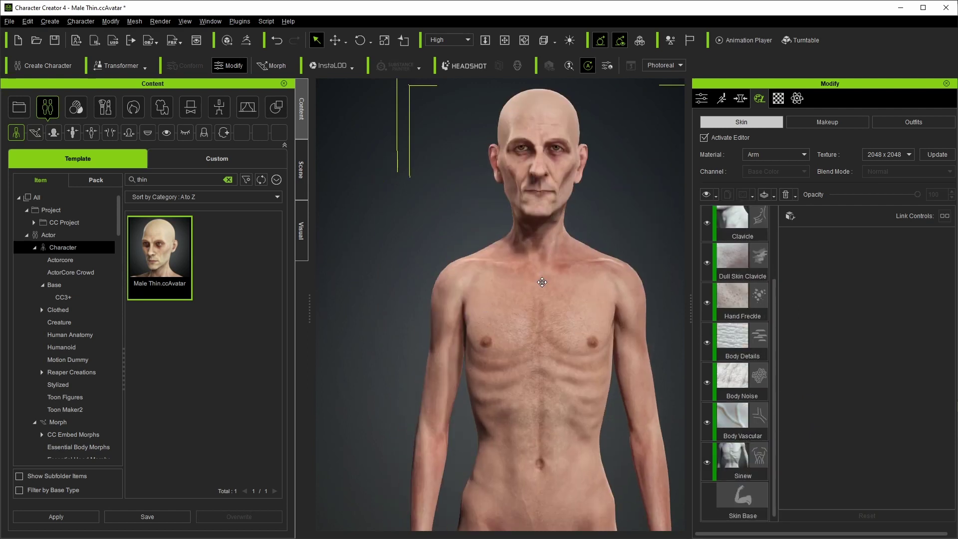
pyautogui.click(730, 424)
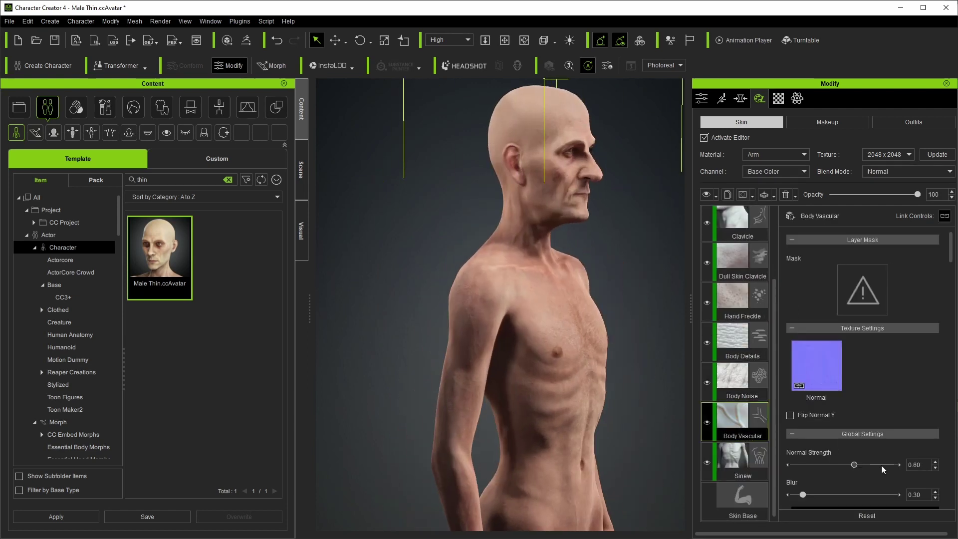
pyautogui.click(728, 456)
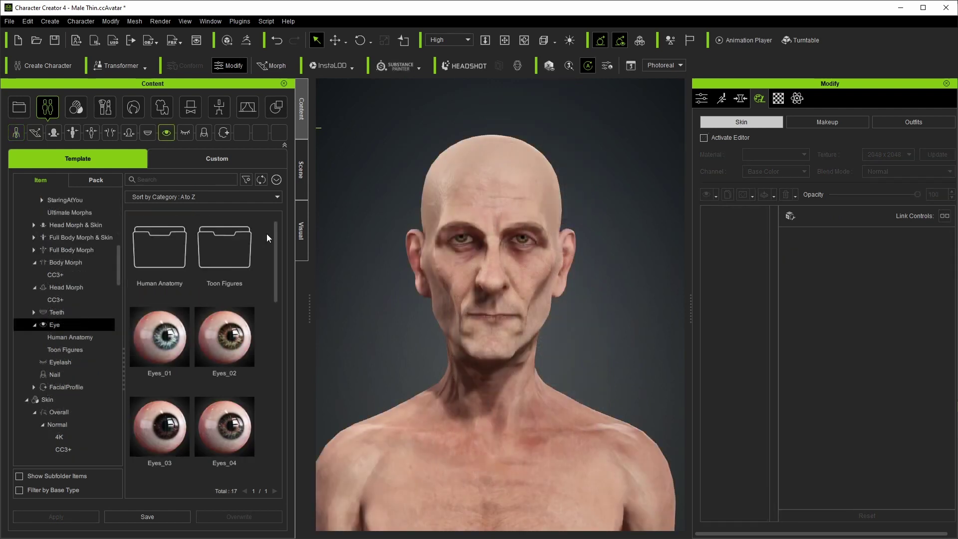
# Apply Eyes_10 as Material Only and compare the eyes against the Tarkin references.
pyautogui.moveTo(278, 253); pyautogui.dragTo(265, 348)
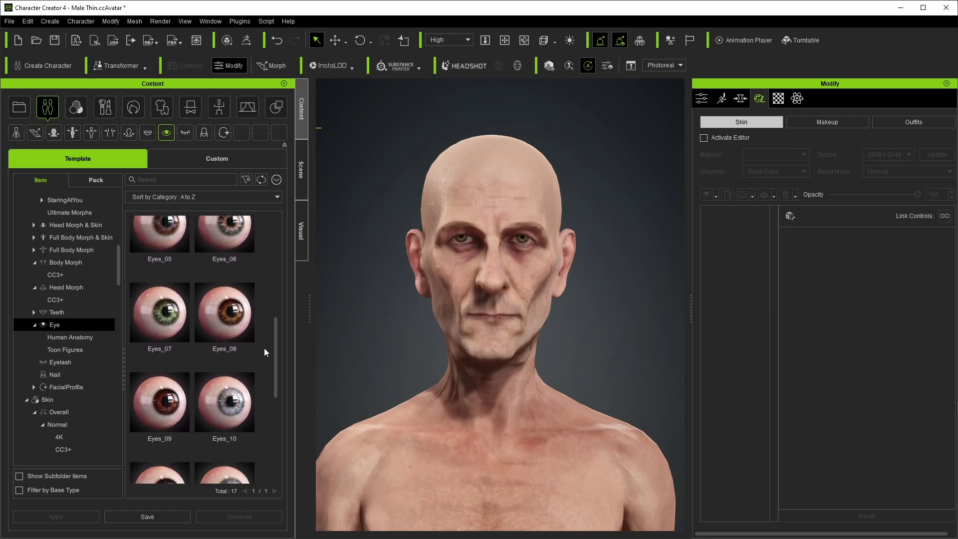
pyautogui.doubleClick(227, 402)
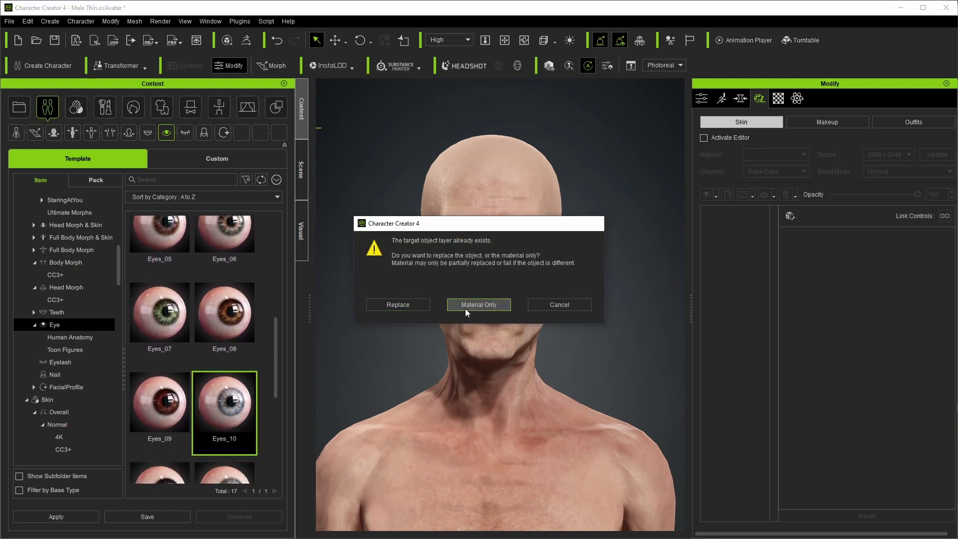
pyautogui.click(469, 305)
pyautogui.scroll(3, 600, 202)
pyautogui.hotkey('alt', 'Tab')
pyautogui.moveTo(418, 155); pyautogui.dragTo(620, 123)
pyautogui.hotkey('alt', 'Tab')
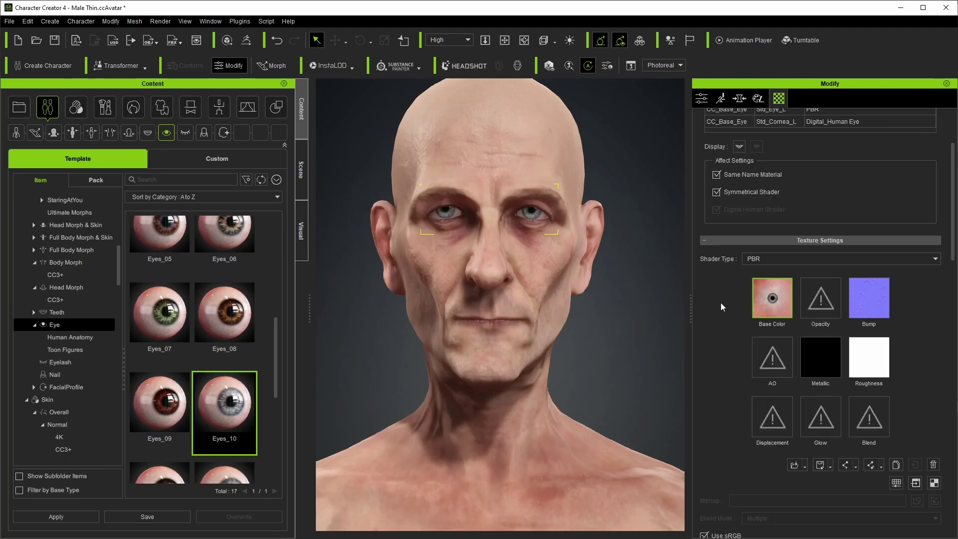
# Raise the eye Base Color texture's saturation to 43 in Adjust Colors.
pyautogui.rightClick(768, 297)
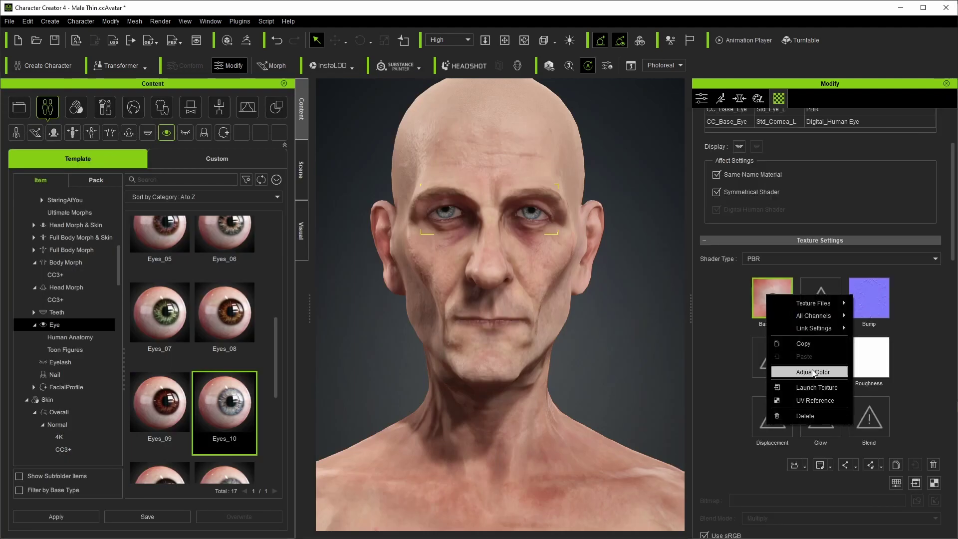
pyautogui.click(793, 371)
pyautogui.moveTo(785, 356); pyautogui.dragTo(807, 361)
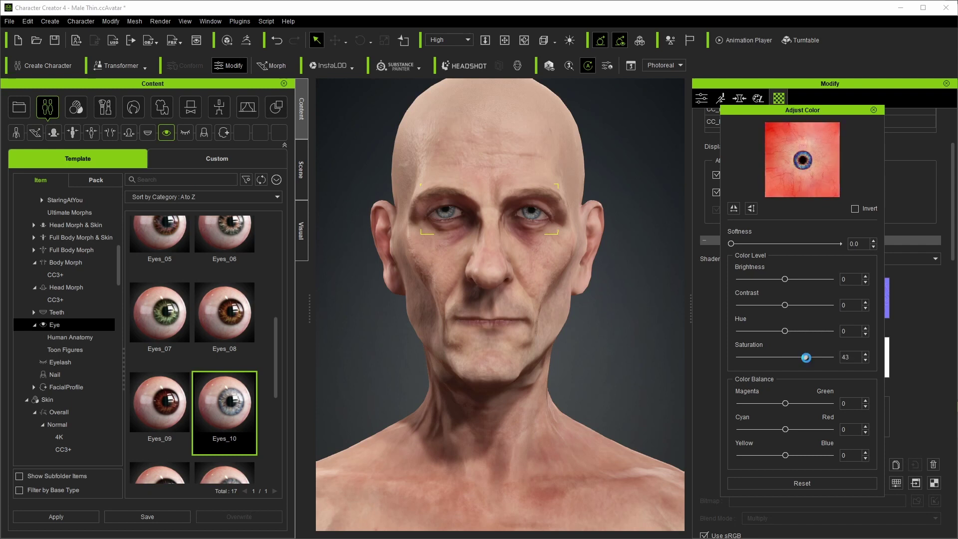
pyautogui.click(873, 110)
pyautogui.click(177, 181)
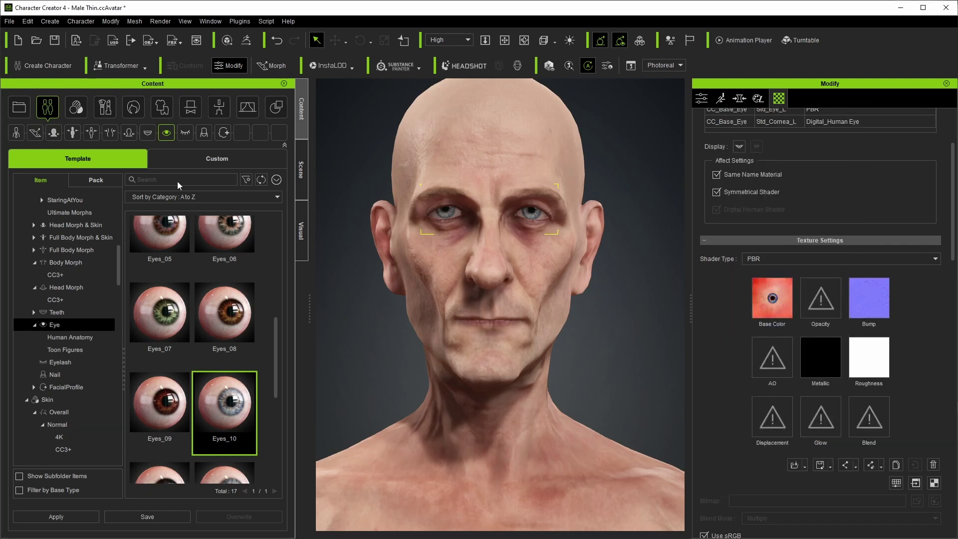
# Search hair assets for 'old' and apply the Old_Sparse eyebrows after briefly trying Old_Long.
pyautogui.click(143, 111)
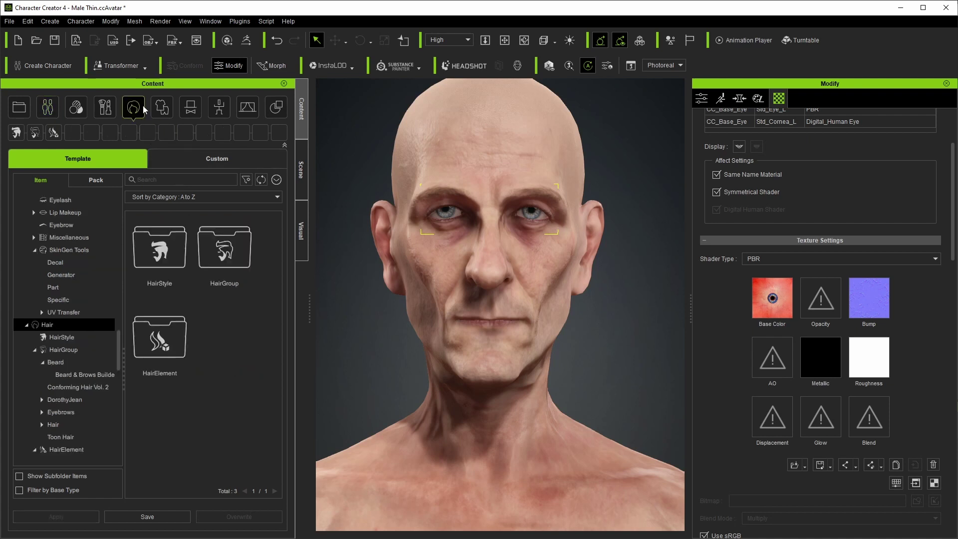
pyautogui.write('old')
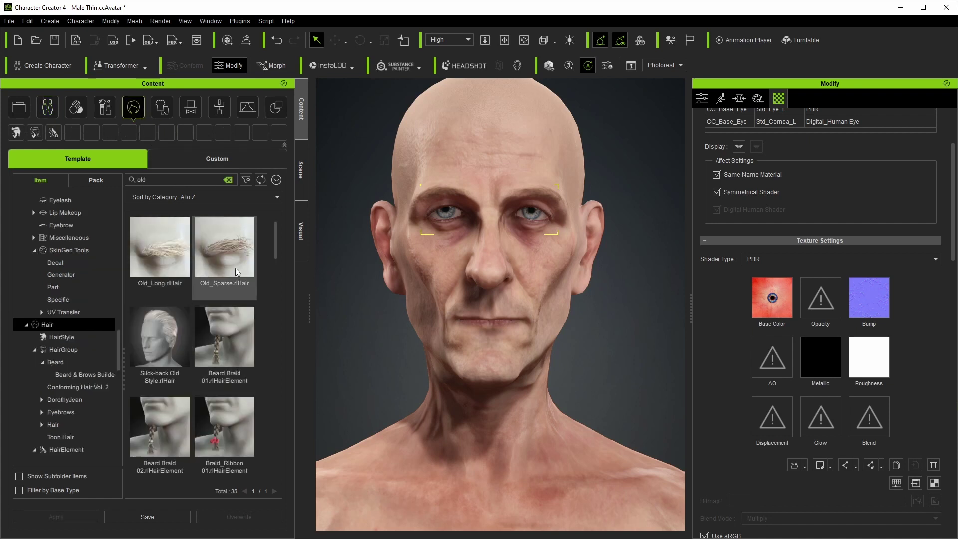
pyautogui.hotkey('alt', 'Tab')
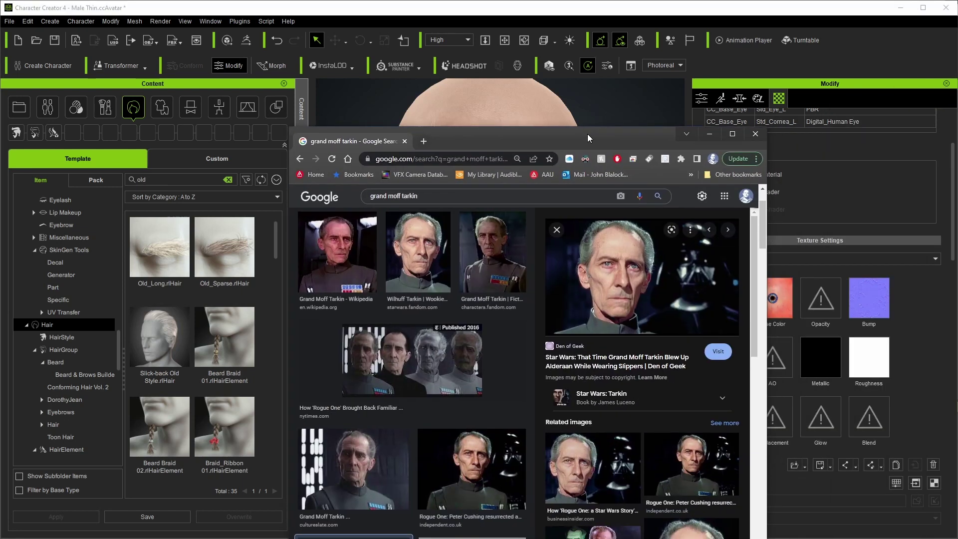
pyautogui.hotkey('alt', 'Tab')
pyautogui.doubleClick(229, 246)
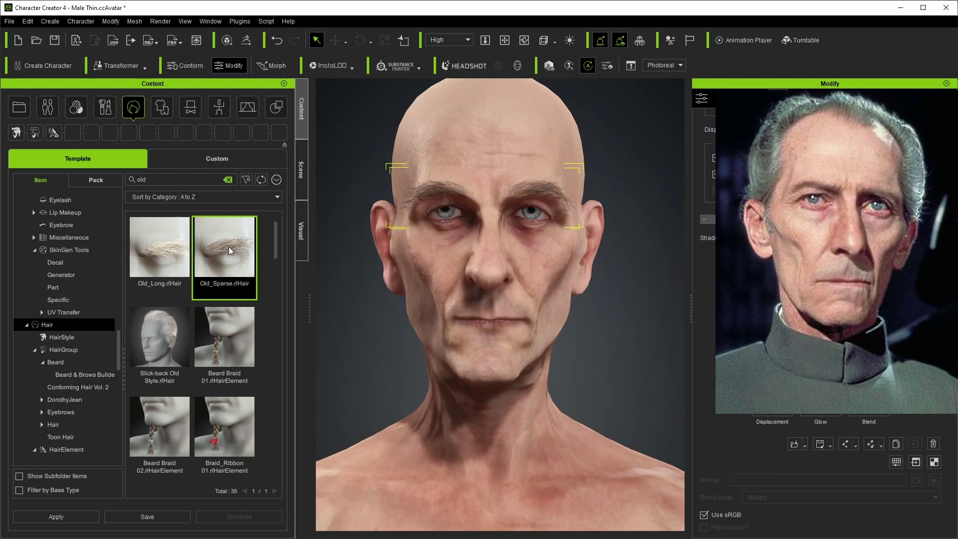
pyautogui.doubleClick(173, 252)
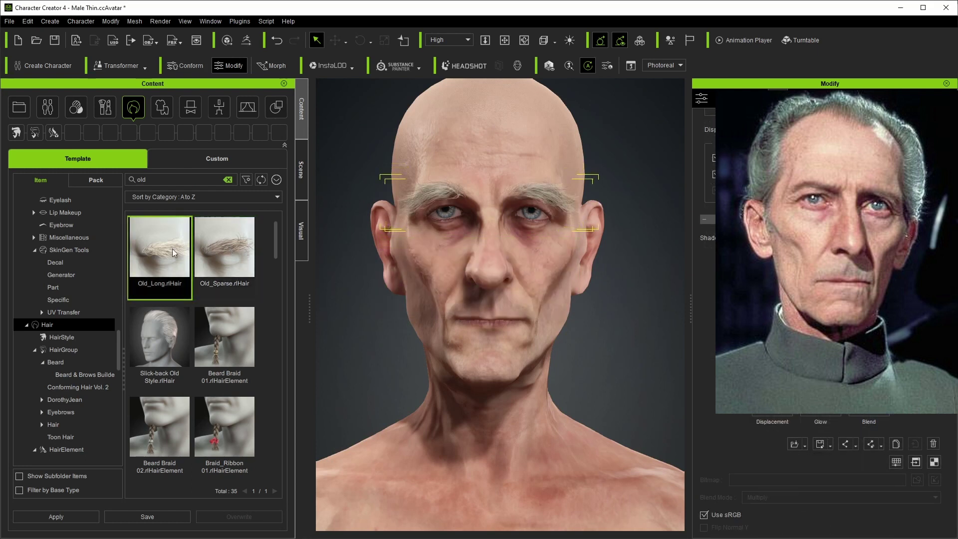
pyautogui.doubleClick(226, 243)
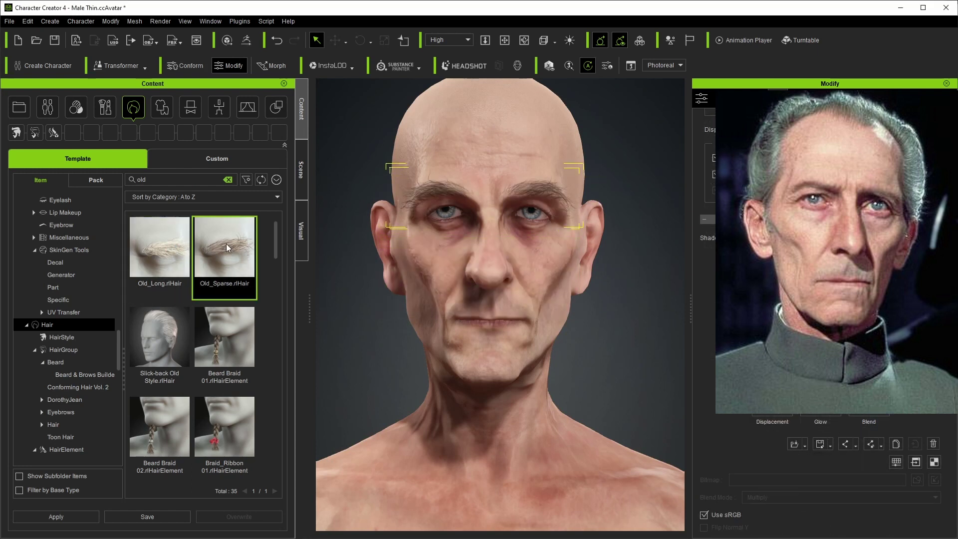
# Apply the Slick-back Old Style hair and compare the head against the Tarkin reference images.
pyautogui.click(165, 319)
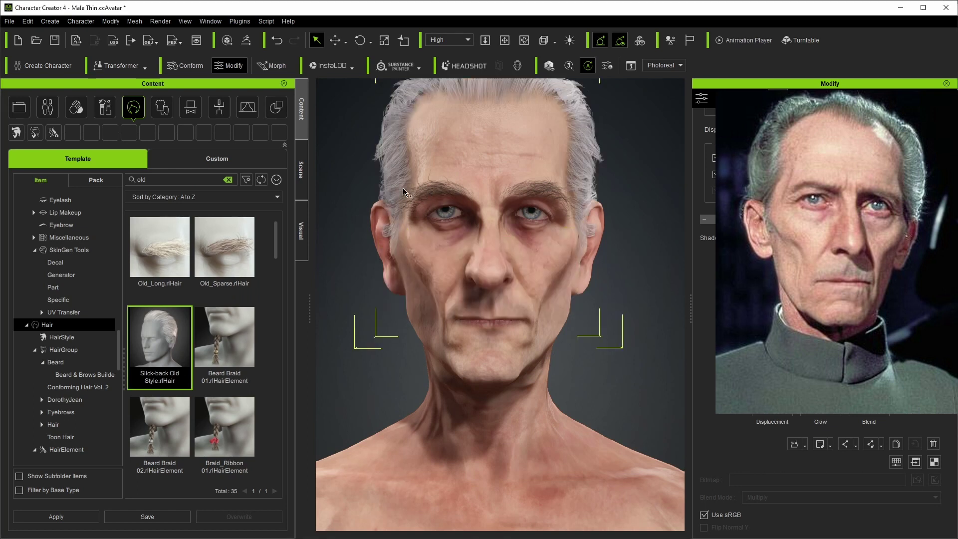
pyautogui.moveTo(423, 175); pyautogui.dragTo(481, 199, button='right')
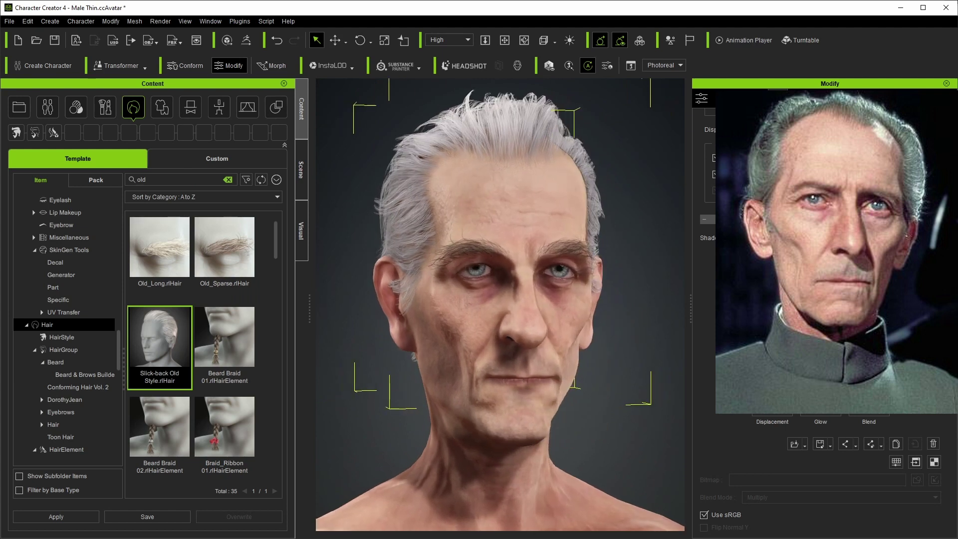
pyautogui.moveTo(452, 216); pyautogui.dragTo(160, 124)
pyautogui.moveTo(159, 125); pyautogui.dragTo(159, 107)
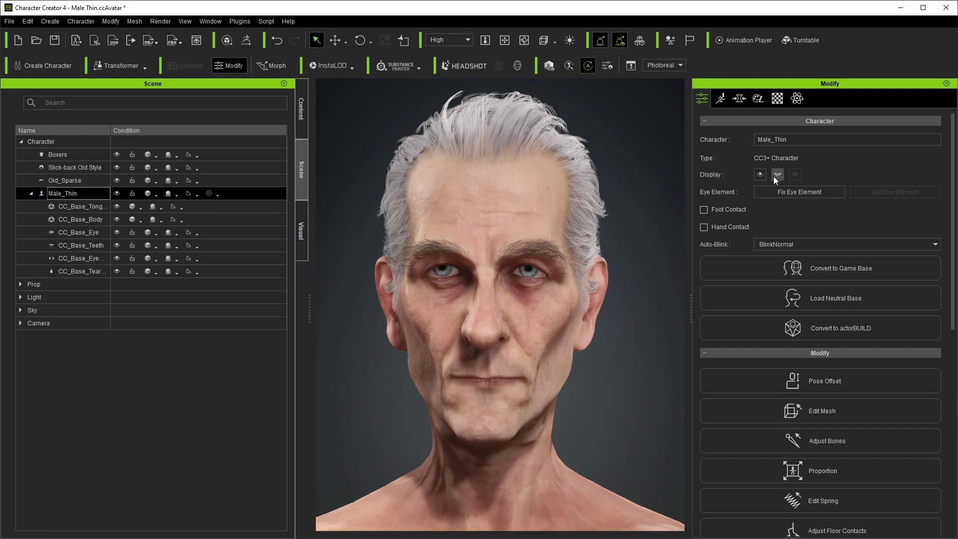
# Open the character's mouth and swap in the 1 Normal Teeth_4 teeth.
pyautogui.click(776, 174)
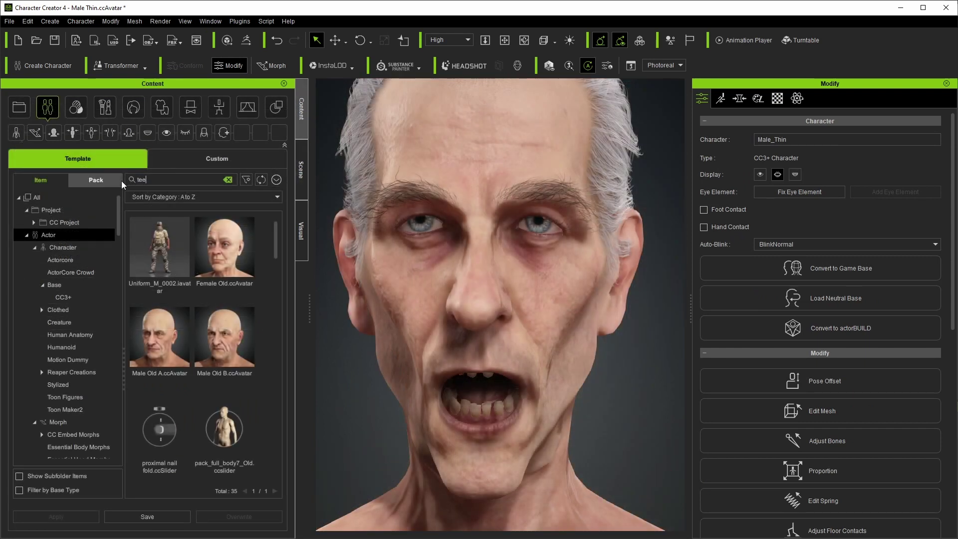
pyautogui.write('th')
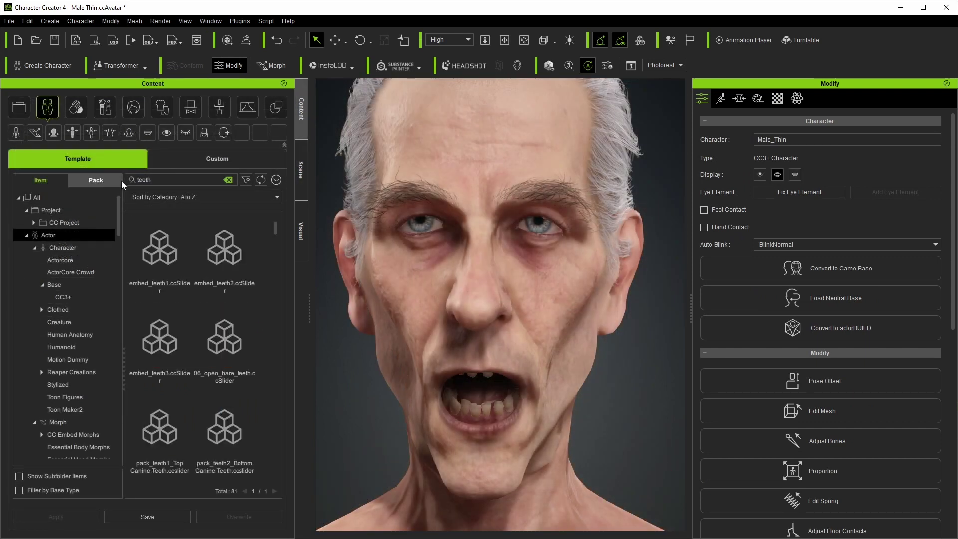
pyautogui.scroll(1, 274, 421)
pyautogui.doubleClick(229, 375)
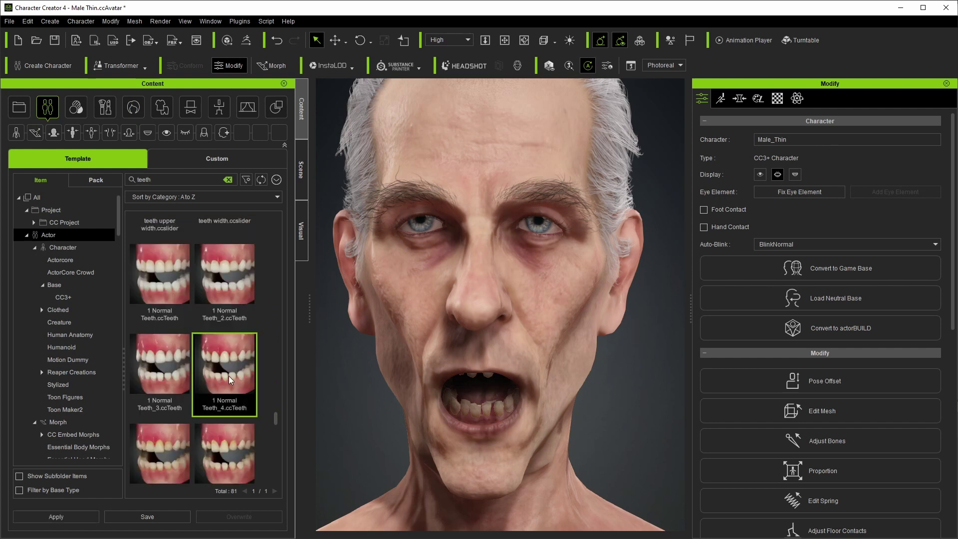
pyautogui.press('Return')
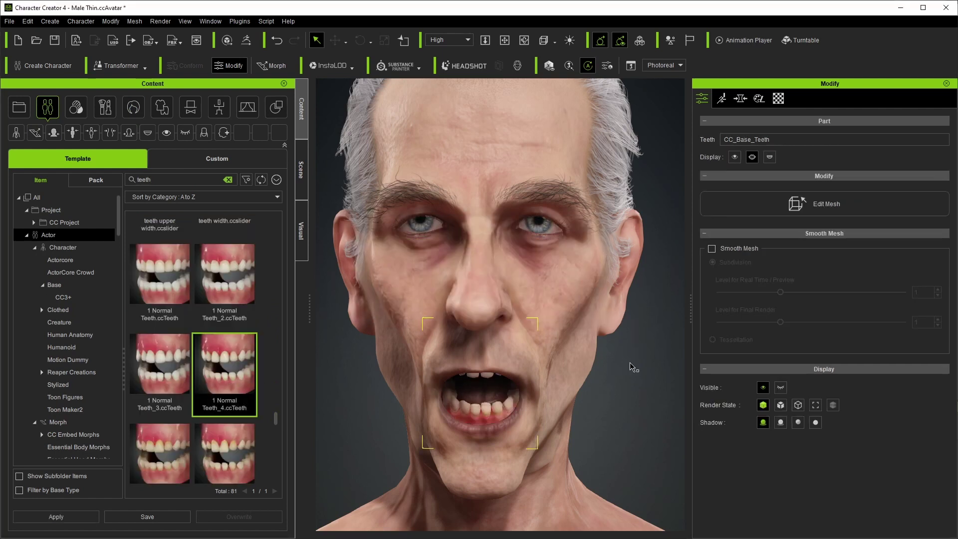
# Lower the saturation of the lower teeth base colour texture to -15.
pyautogui.doubleClick(506, 376)
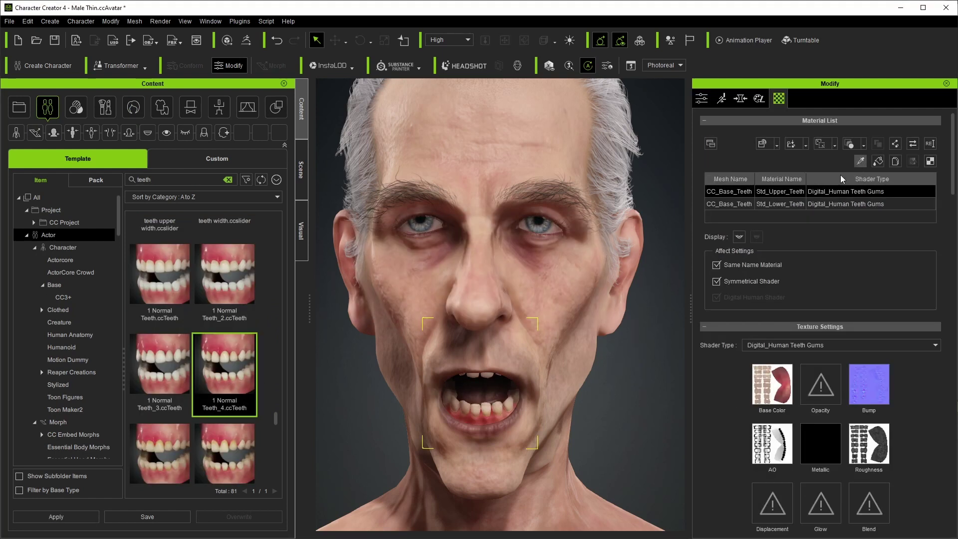
pyautogui.click(483, 416)
pyautogui.rightClick(766, 384)
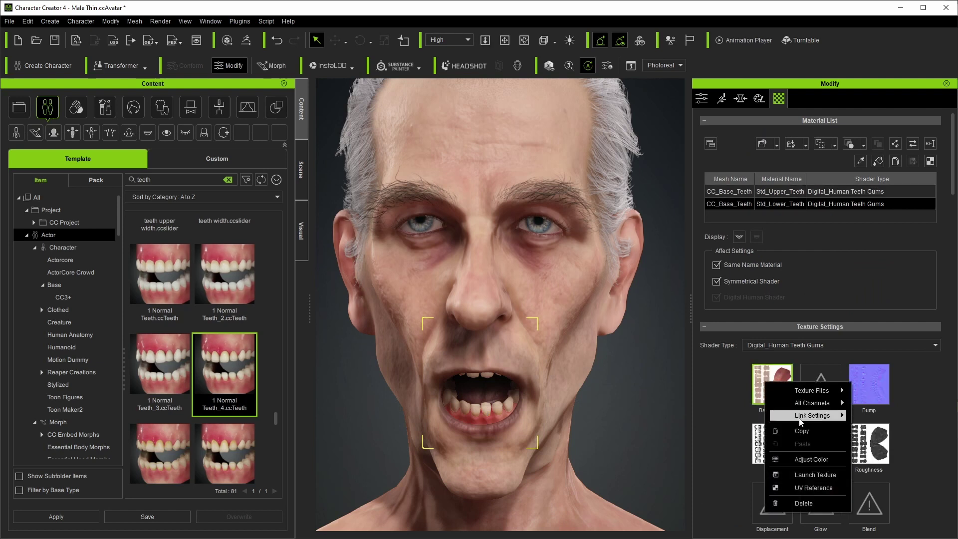
pyautogui.click(810, 459)
pyautogui.moveTo(784, 357); pyautogui.dragTo(784, 360)
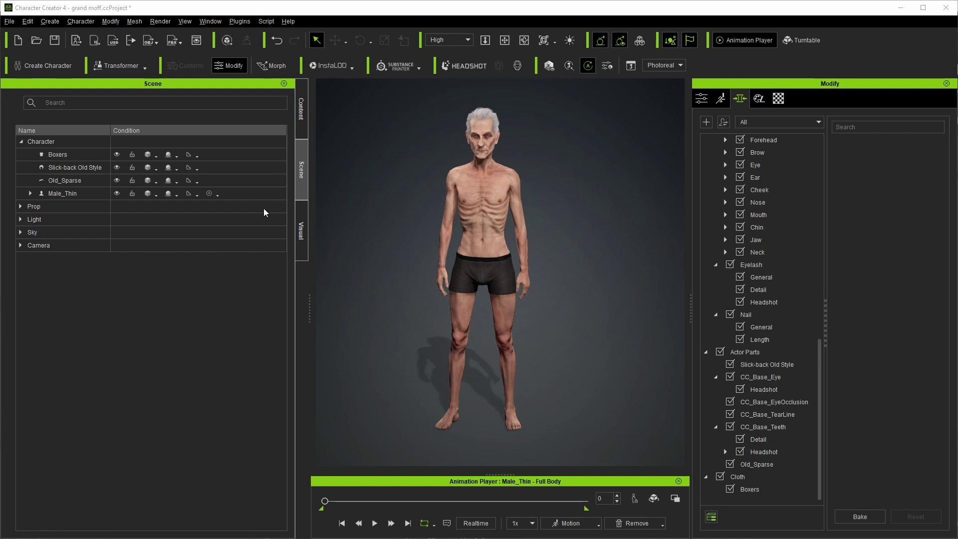
# Browse the Actor template library through to the Cloth categories: Underwear, Shirts, Pants, Coats and more.
pyautogui.click(301, 123)
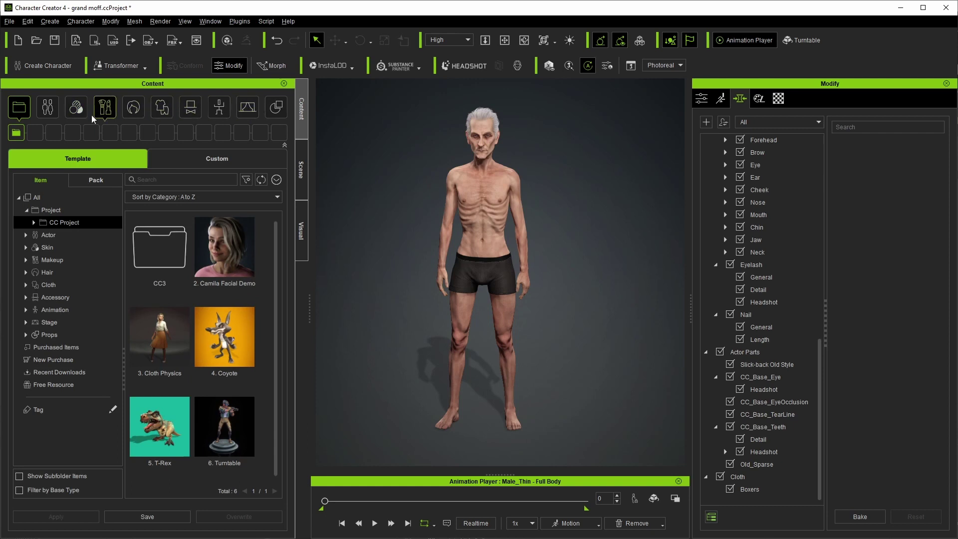
pyautogui.click(47, 107)
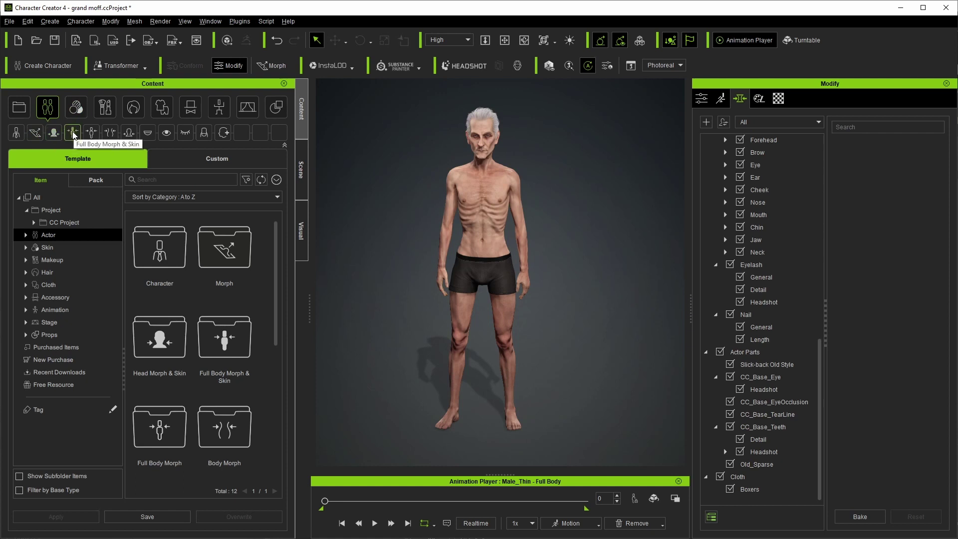
pyautogui.click(166, 133)
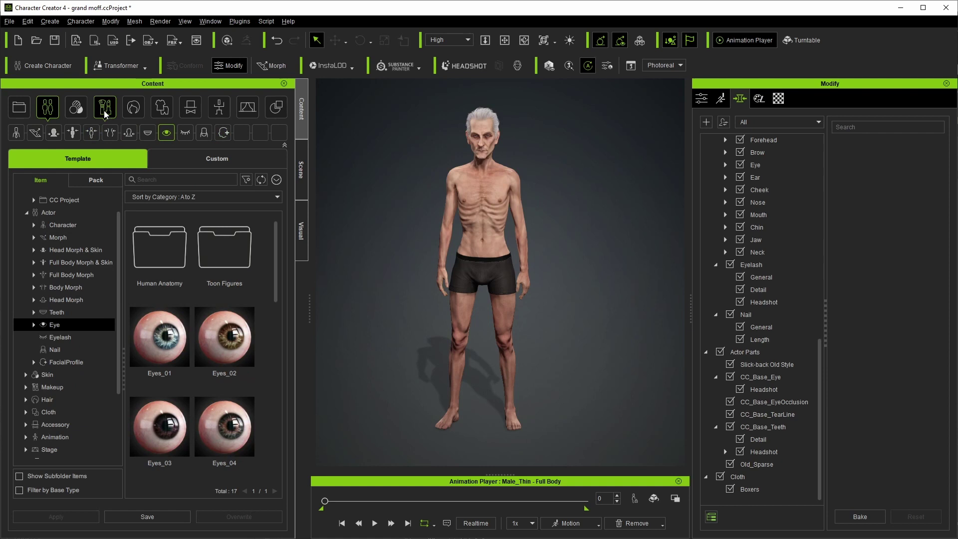
pyautogui.click(161, 106)
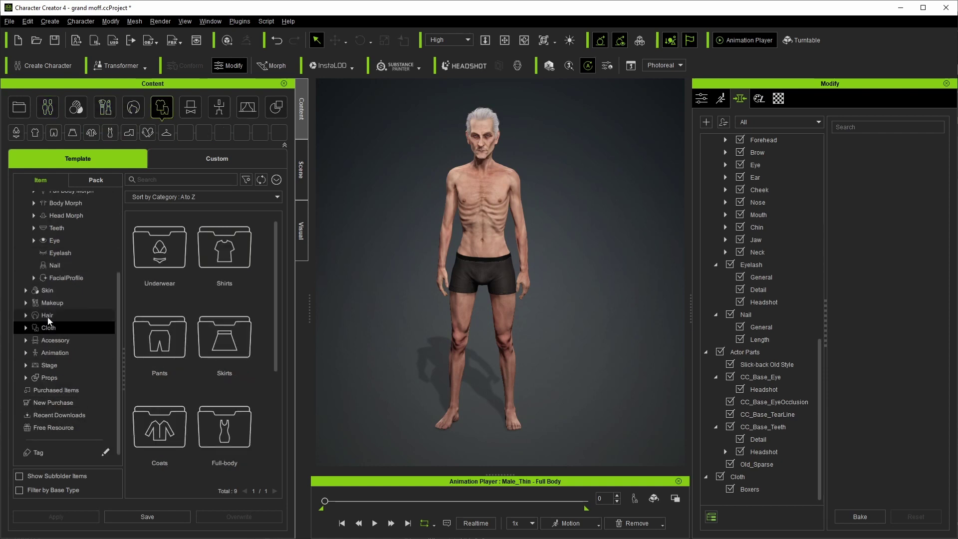
pyautogui.scroll(3, 48, 317)
pyautogui.scroll(-3, 48, 316)
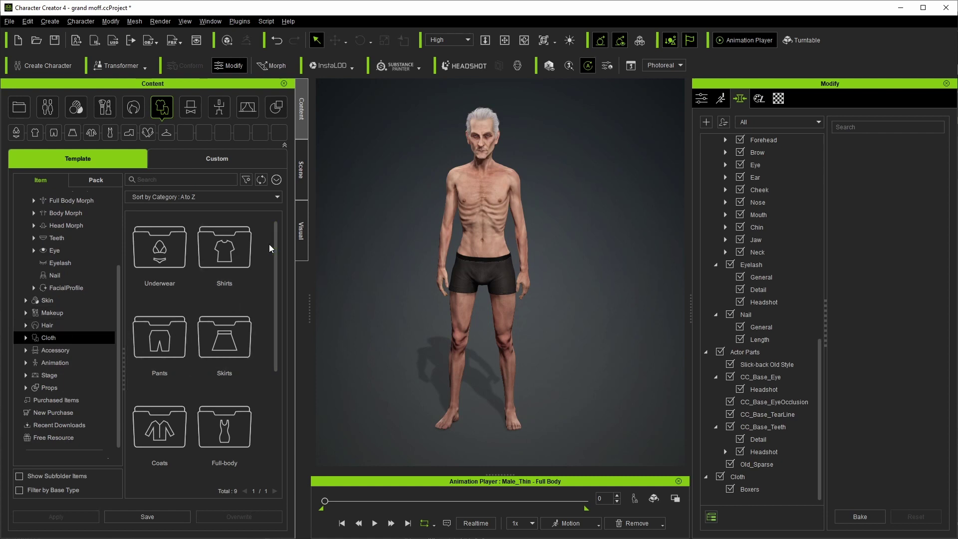
# Dress the character in the white Basic T-shirts and Slim Jeans_A3.
pyautogui.click(230, 256)
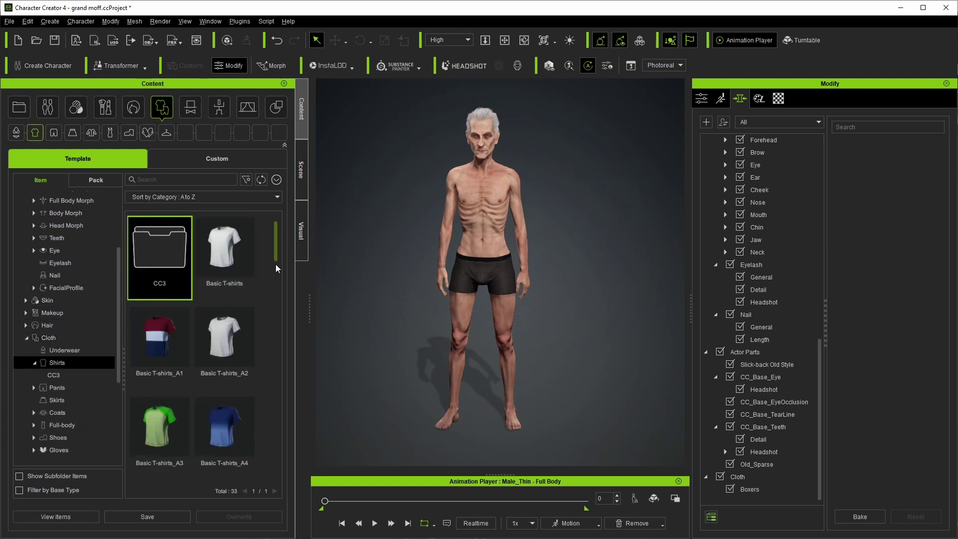
pyautogui.moveTo(277, 256)
pyautogui.mouseDown()
pyautogui.moveTo(274, 295)
pyautogui.moveTo(264, 249)
pyautogui.mouseUp()
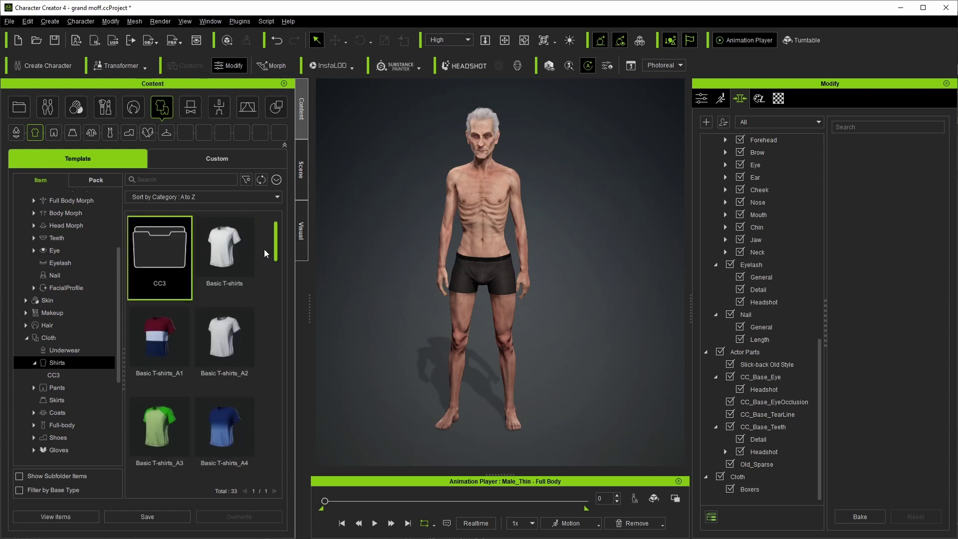
pyautogui.doubleClick(230, 256)
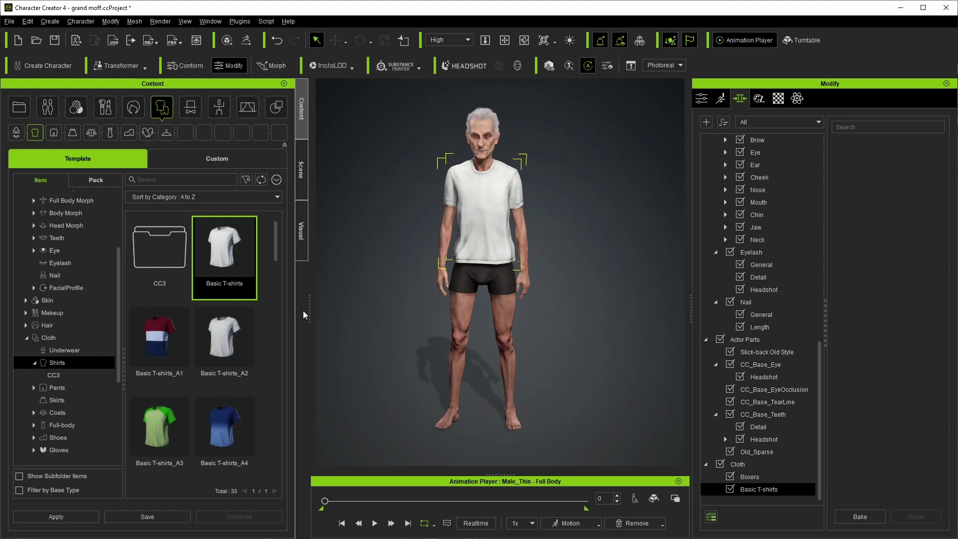
pyautogui.click(48, 387)
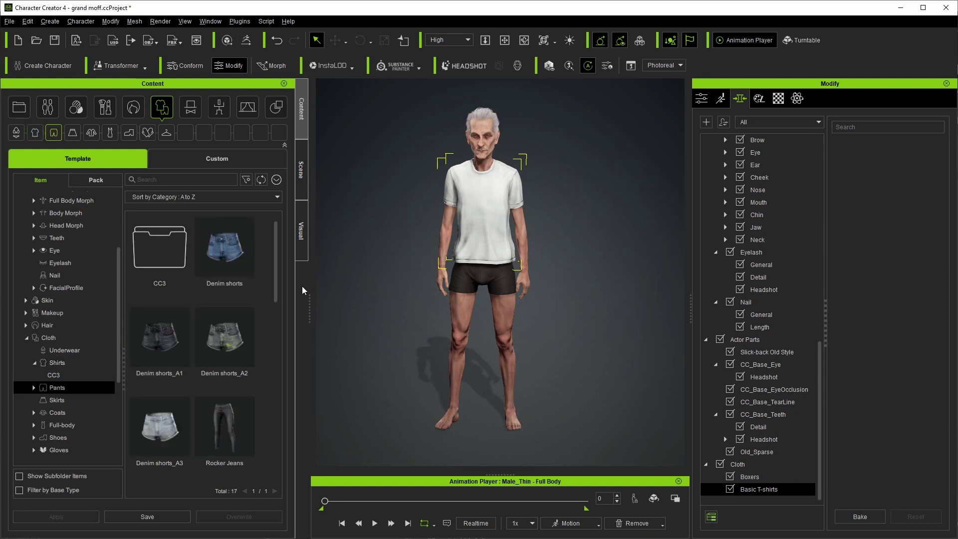
pyautogui.moveTo(275, 251); pyautogui.dragTo(278, 442)
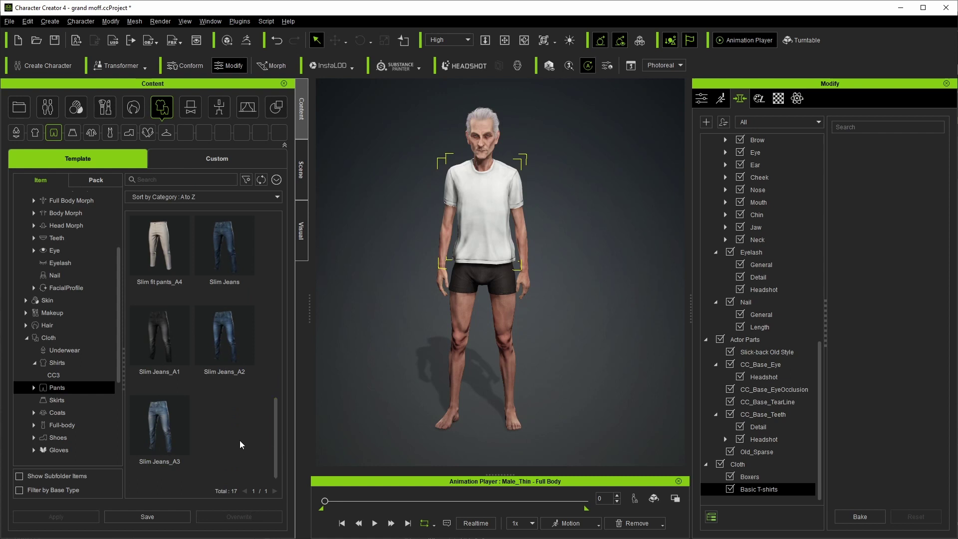
pyautogui.doubleClick(160, 420)
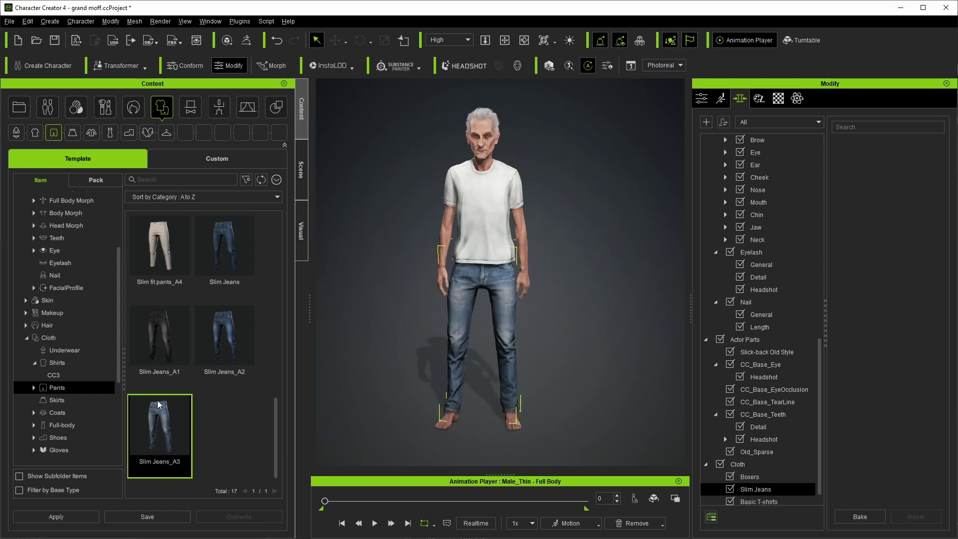
# Add the Slim trench coat_A2 and scrub the timeline to watch the outfit move.
pyautogui.click(64, 412)
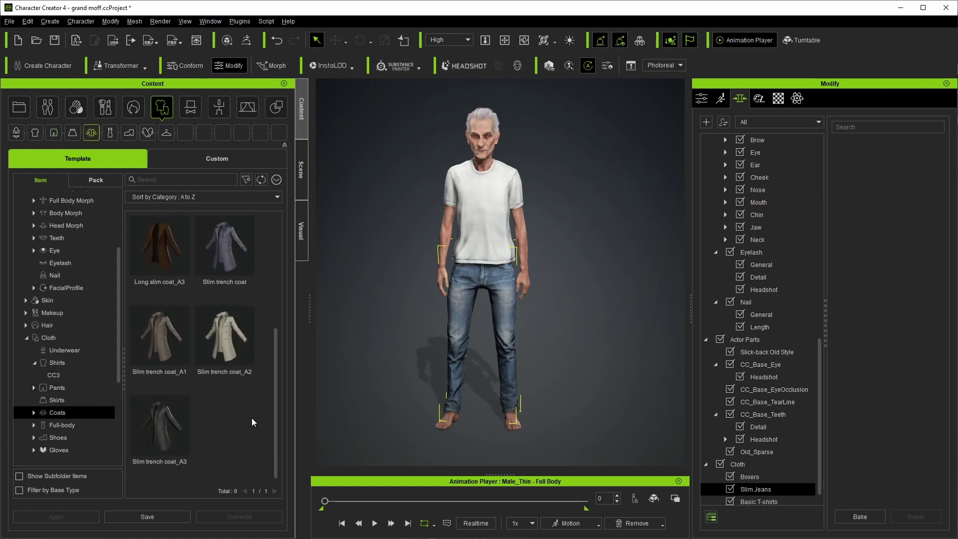
pyautogui.doubleClick(220, 334)
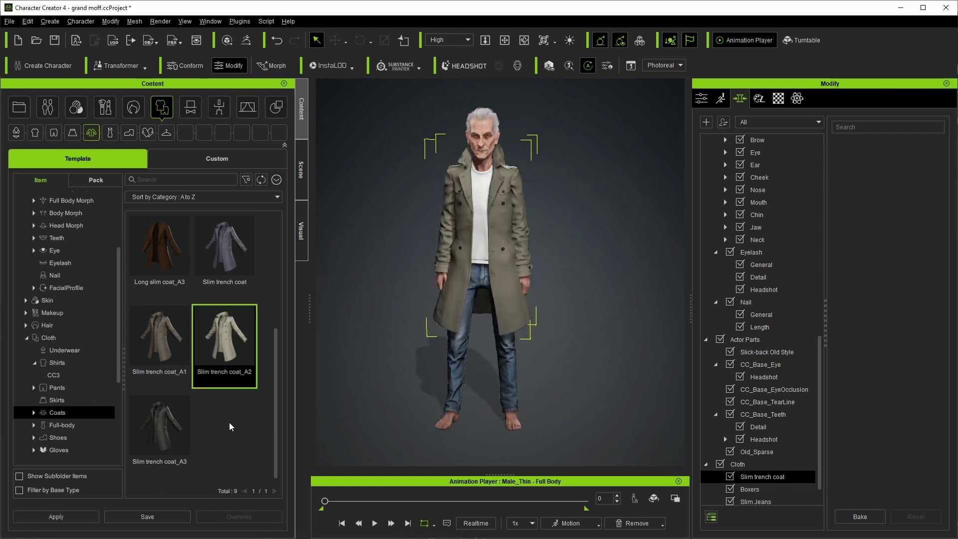
pyautogui.moveTo(326, 500); pyautogui.dragTo(462, 503)
pyautogui.moveTo(473, 506); pyautogui.dragTo(481, 507)
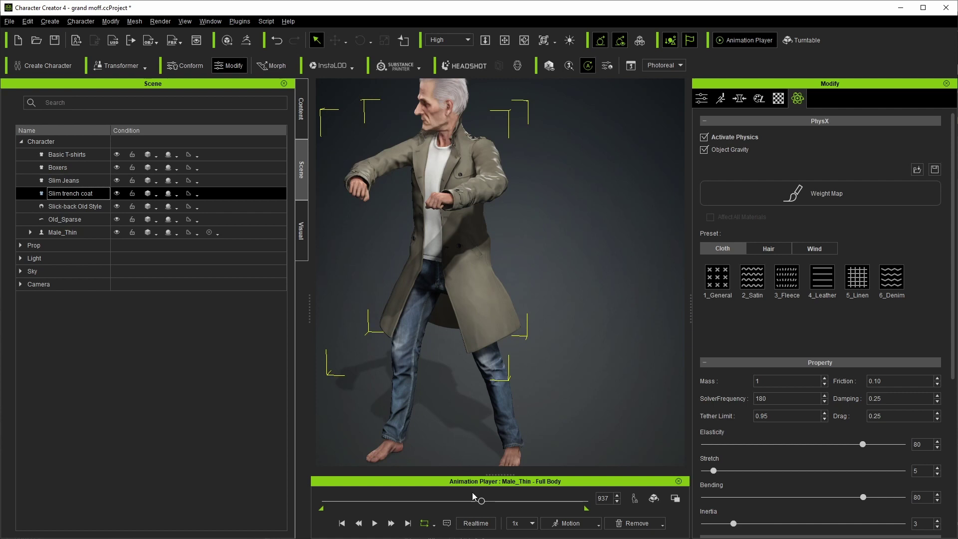
# Scrub back to frame 699 and play the animation to watch the trench coat's cloth.
pyautogui.moveTo(483, 502); pyautogui.dragTo(441, 500)
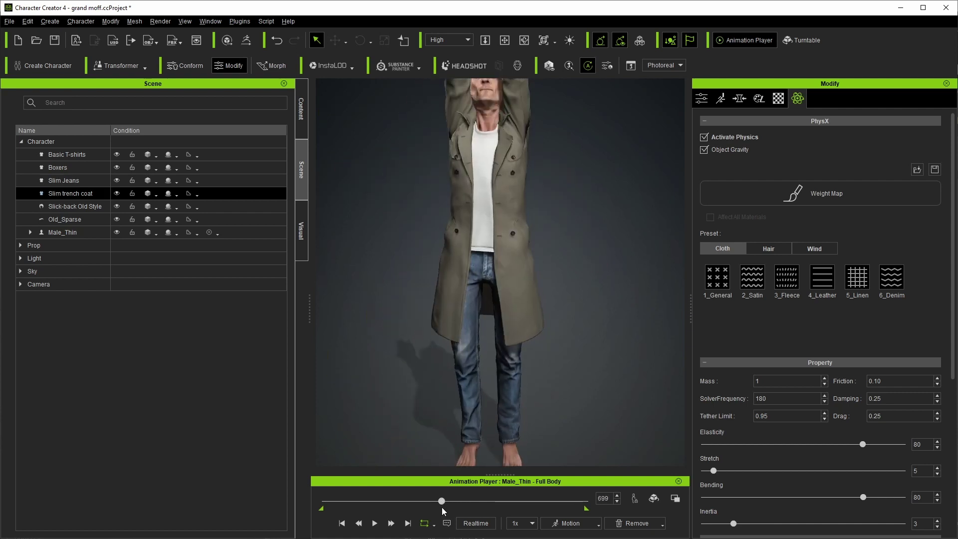
pyautogui.press('space')
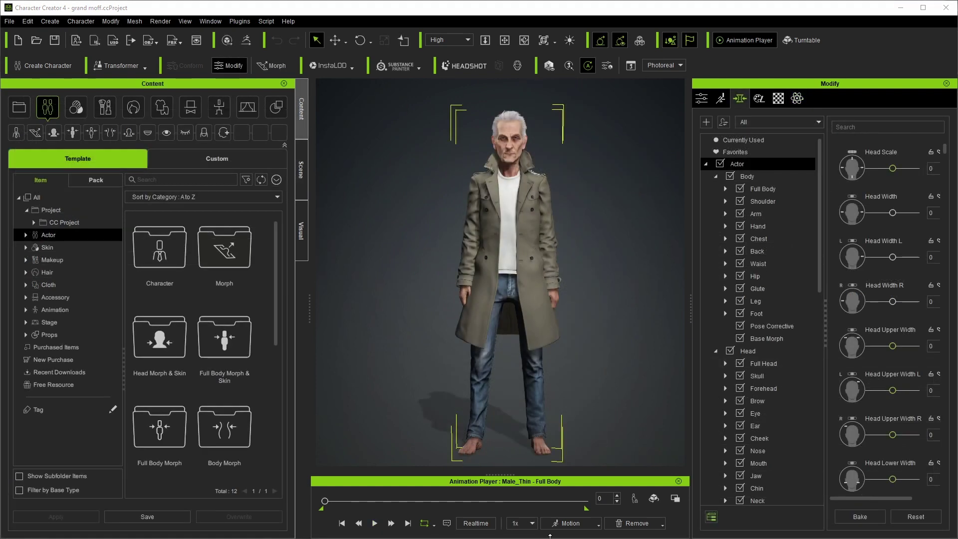
# Load and play a facial motion, pause on the eyes-closed frame, and show the material list.
pyautogui.click(597, 524)
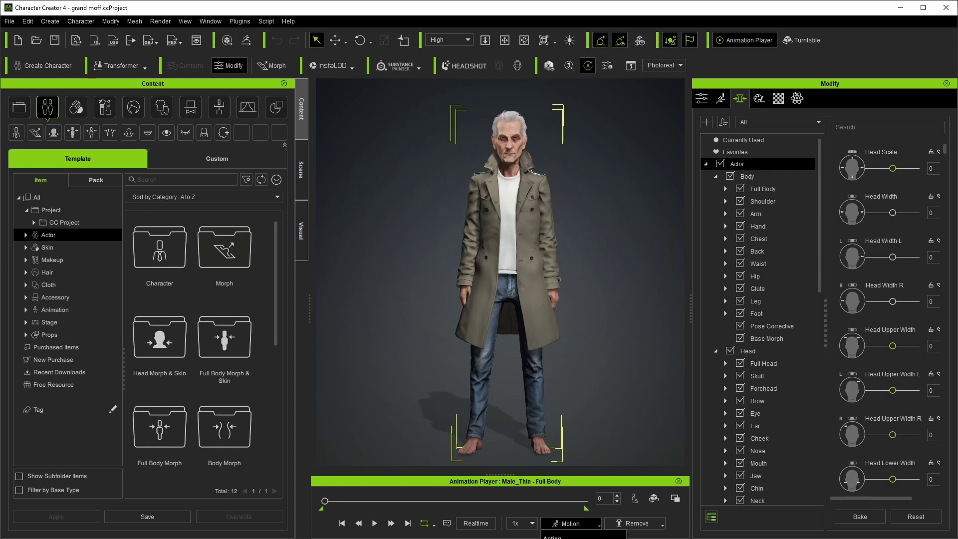
pyautogui.click(553, 536)
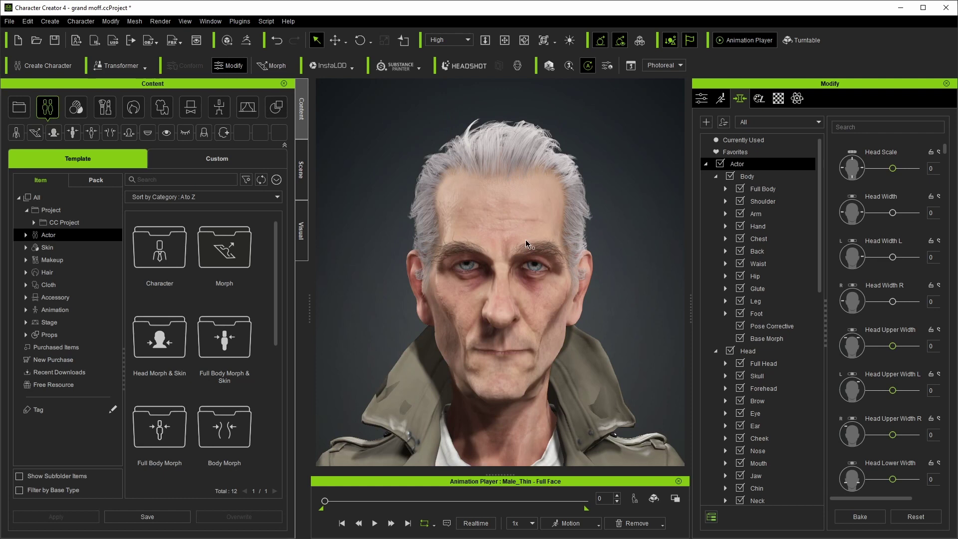
pyautogui.click(374, 522)
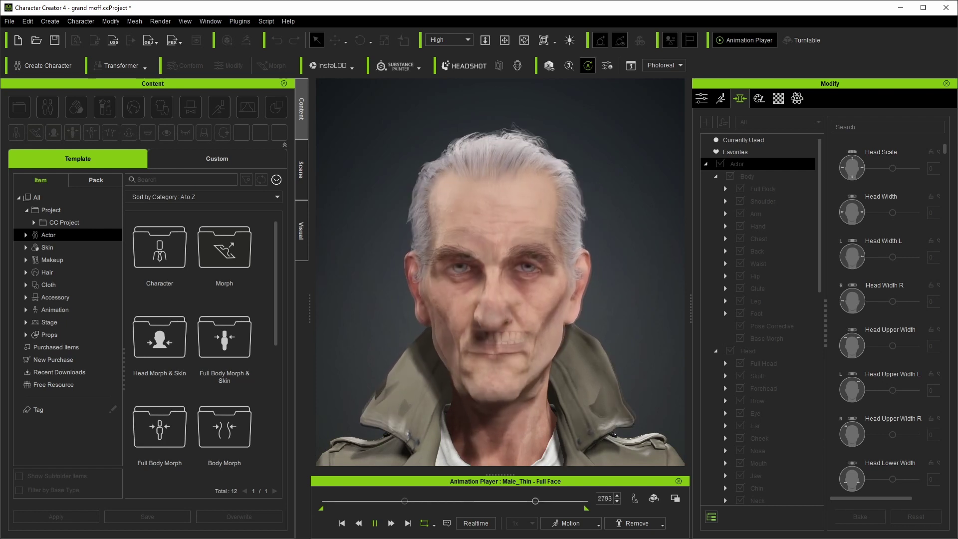
pyautogui.click(374, 522)
pyautogui.moveTo(544, 501); pyautogui.dragTo(537, 500)
pyautogui.scroll(5, 488, 251)
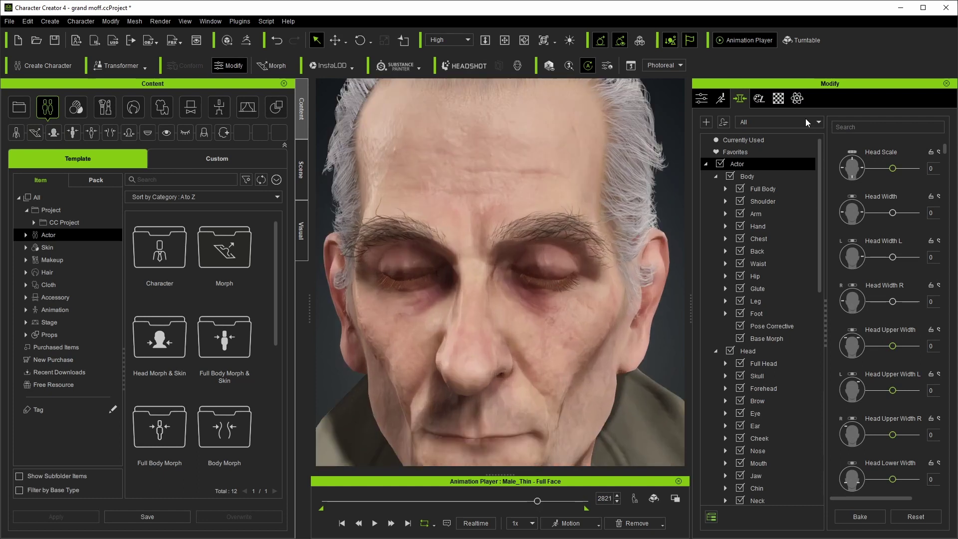
pyautogui.click(779, 99)
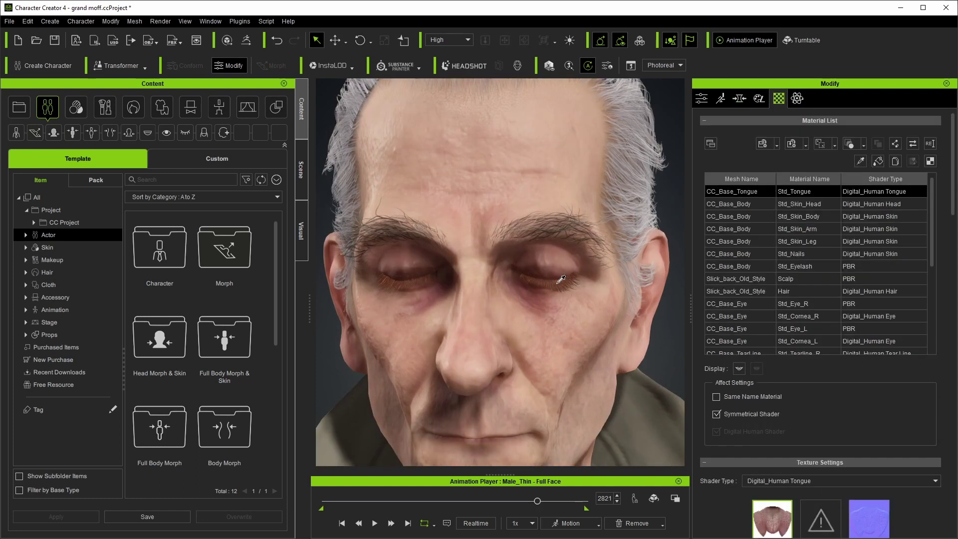
# Raise the Std_Eyelash base colour texture brightness to 5.
pyautogui.click(728, 253)
pyautogui.click(728, 266)
pyautogui.scroll(-2, 748, 269)
pyautogui.rightClick(776, 400)
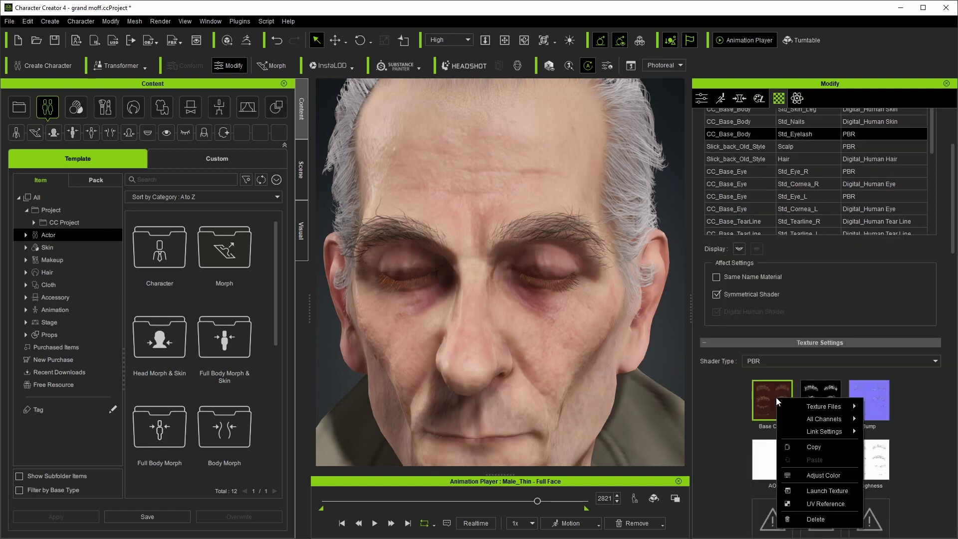
pyautogui.click(820, 475)
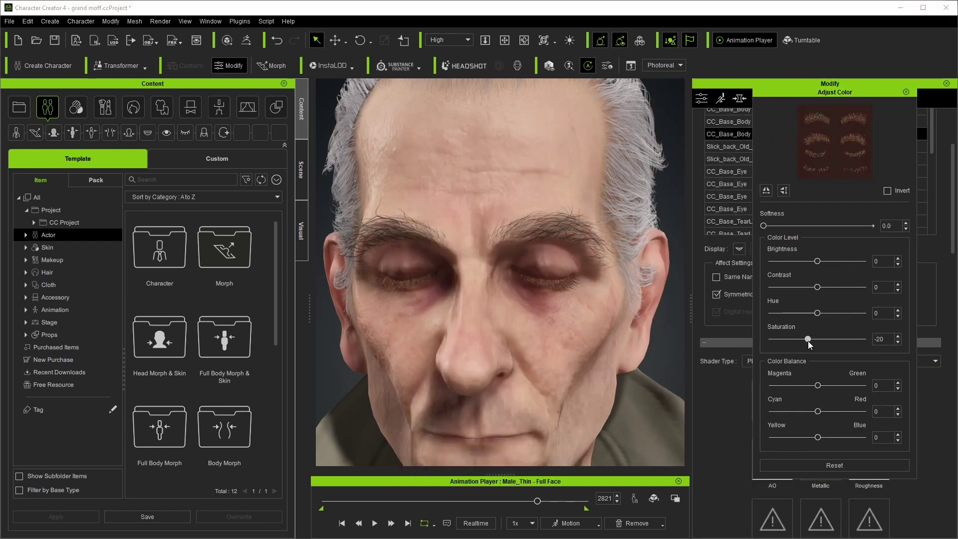
pyautogui.click(826, 265)
pyautogui.click(906, 93)
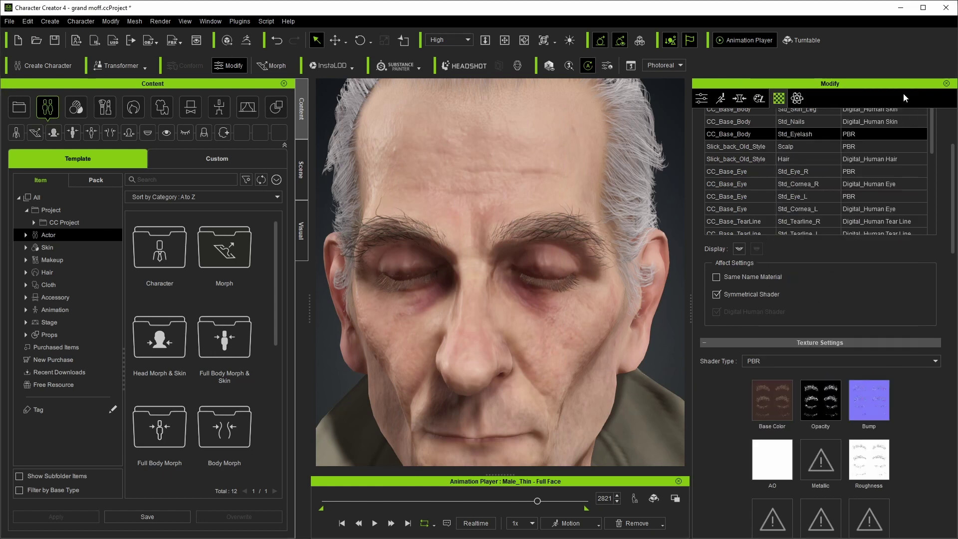
pyautogui.scroll(-3, 500, 190)
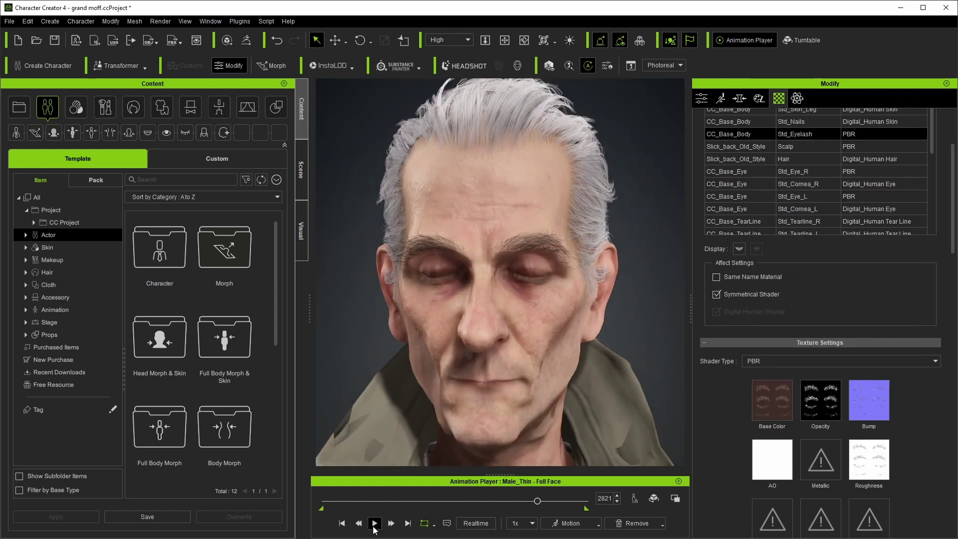
# Review the eyelashes in playback, then load and play a full-body motion.
pyautogui.click(374, 525)
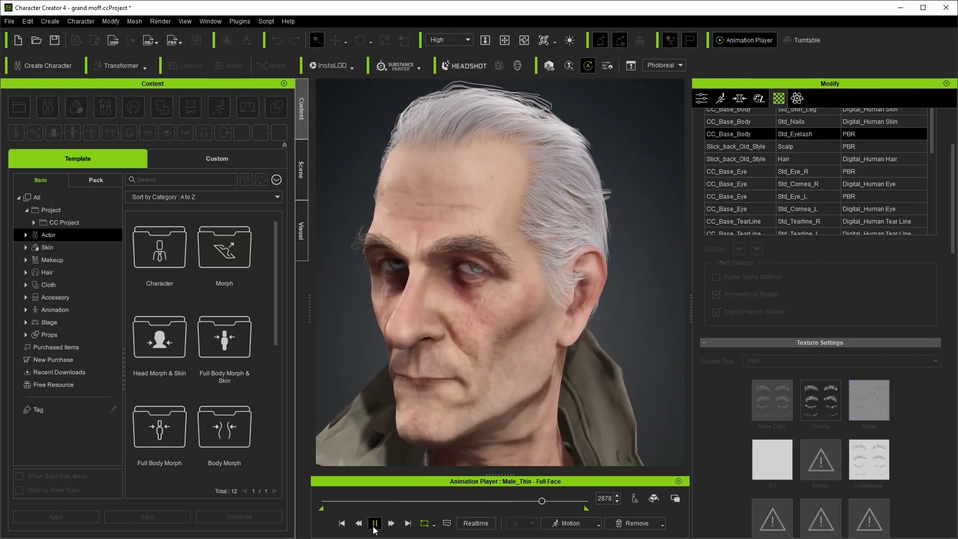
pyautogui.click(375, 524)
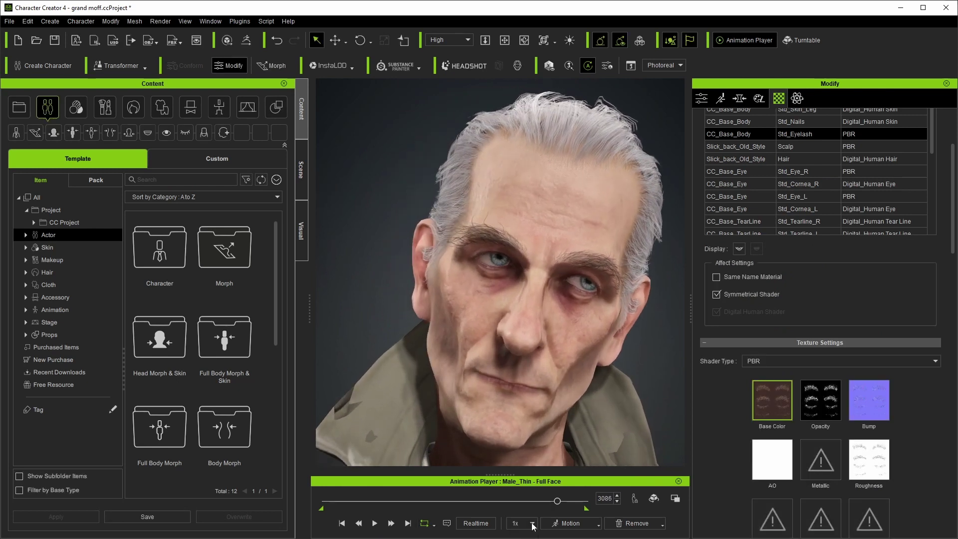
pyautogui.click(598, 524)
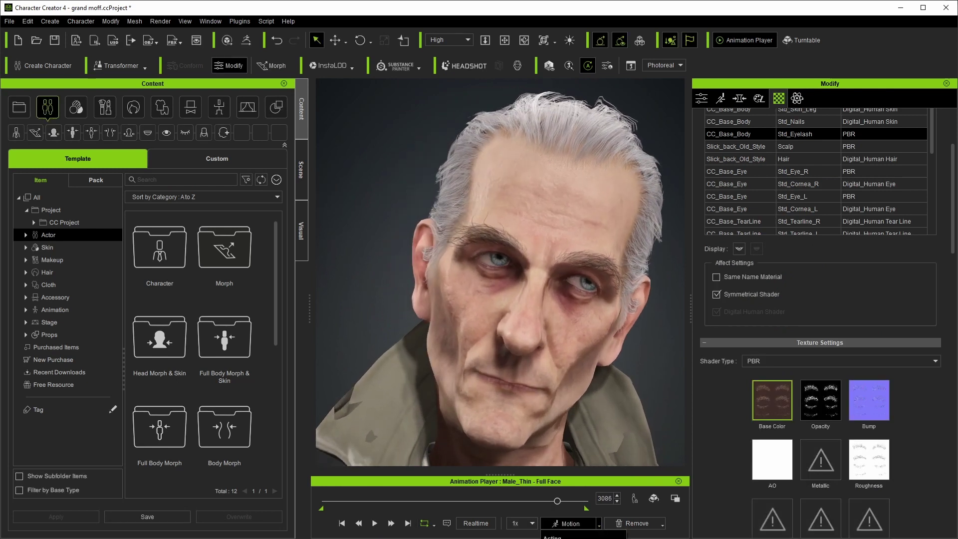
pyautogui.click(556, 536)
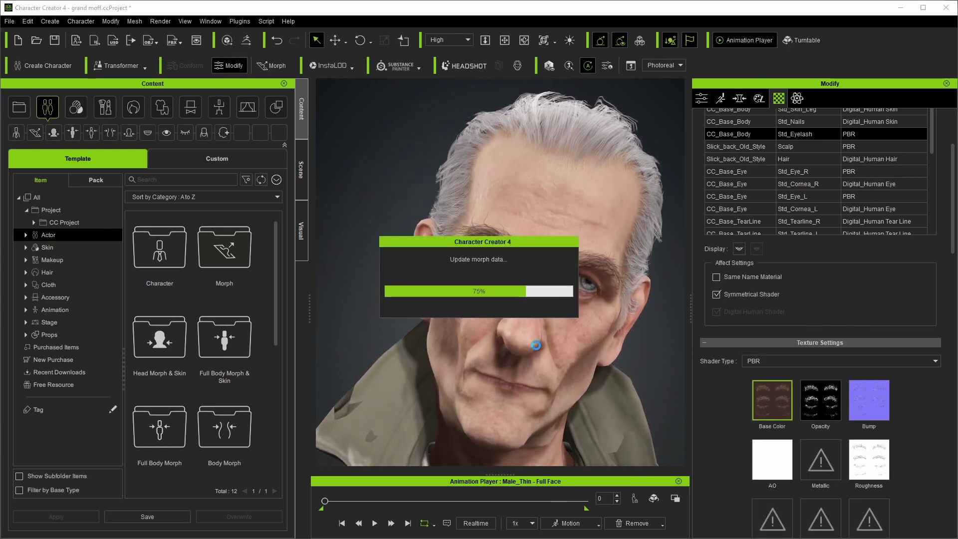
pyautogui.click(374, 523)
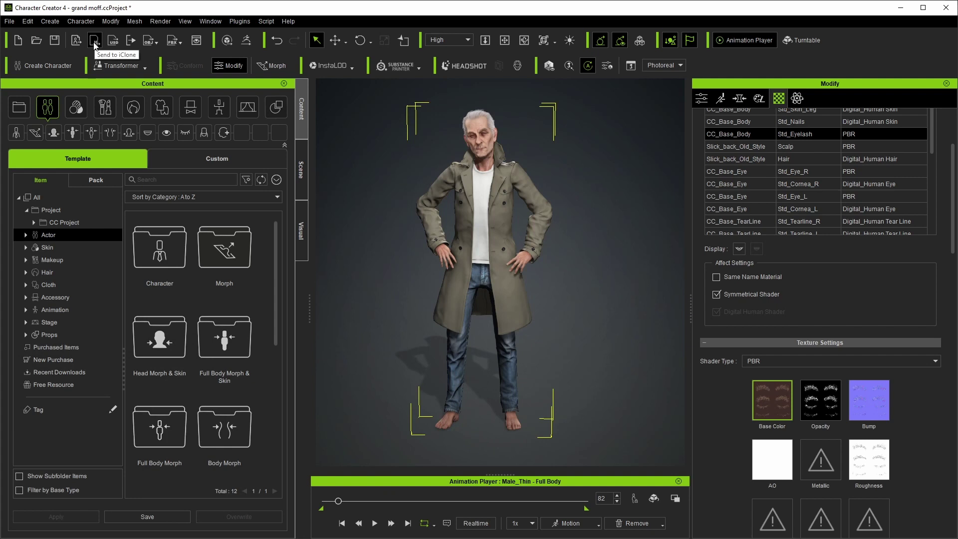
# Send the dressed character to iClone 8, where it arrives as Tarkin_Trenchcoat.
pyautogui.click(95, 41)
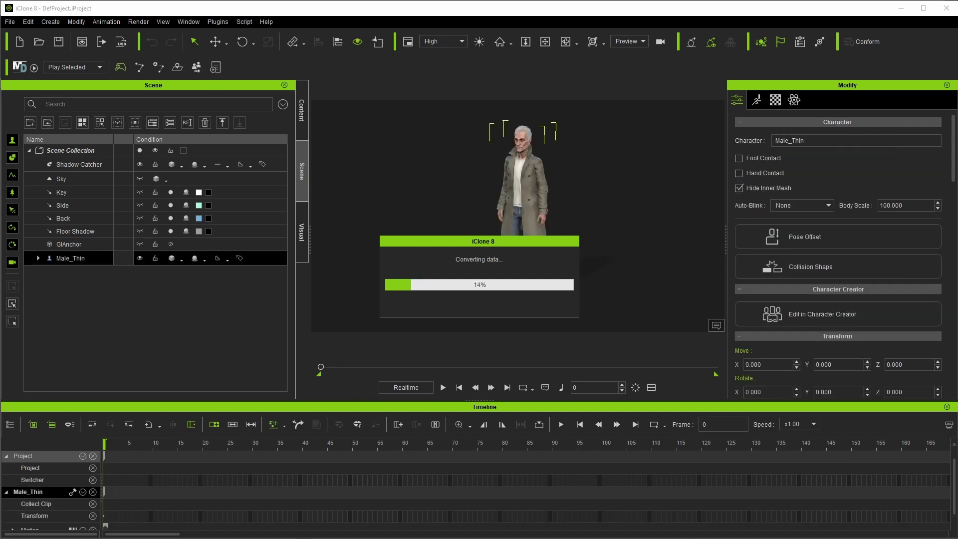
pyautogui.scroll(3, 535, 169)
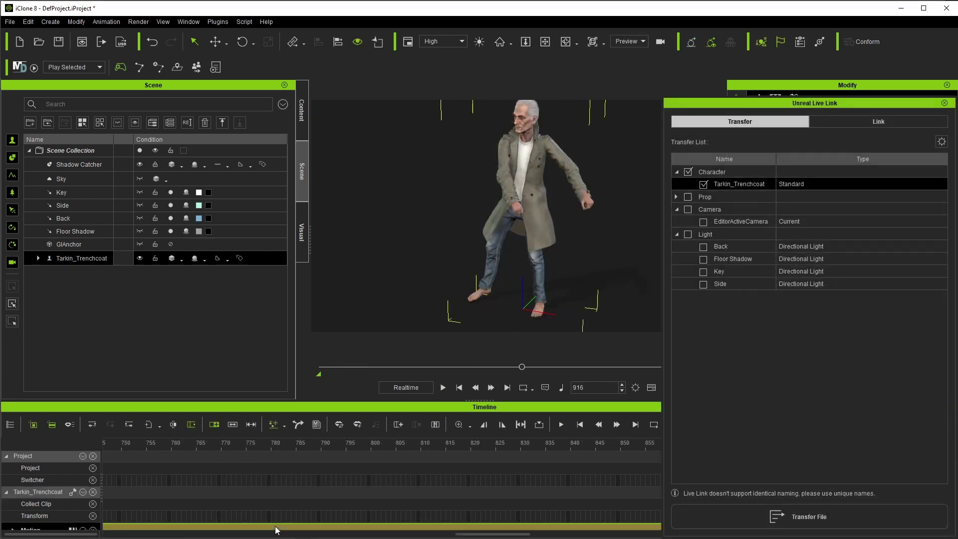
# Delete the character's motion clip and frame him standing in T-pose.
pyautogui.click(274, 525)
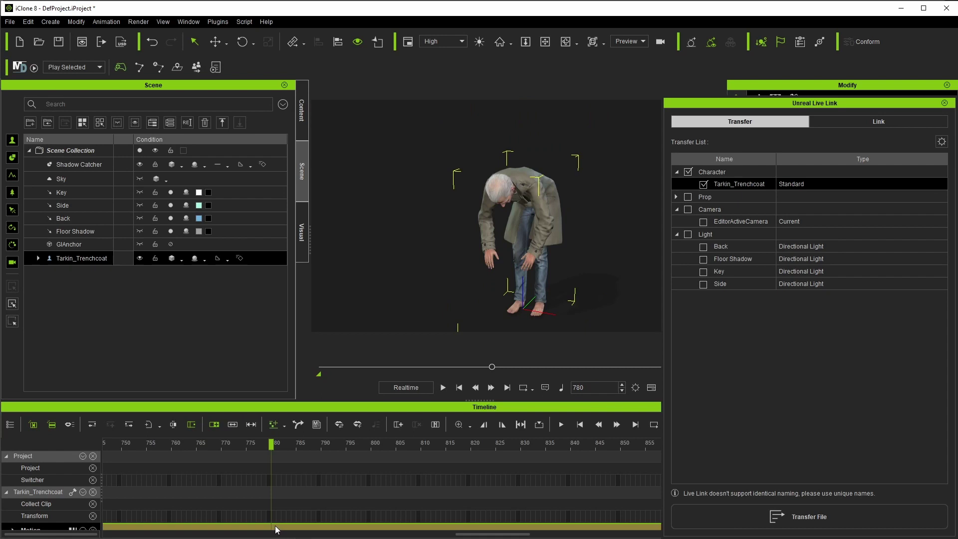
pyautogui.scroll(-1, 274, 525)
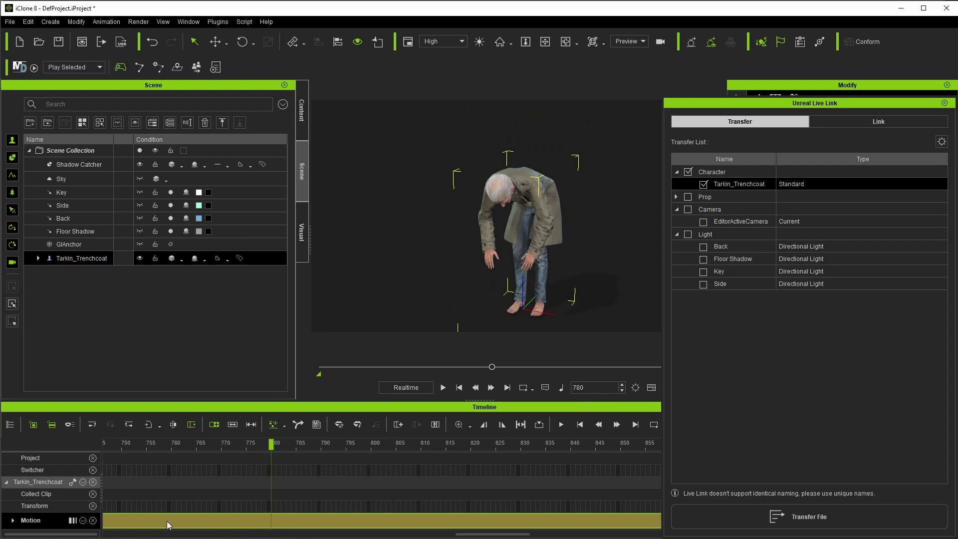
pyautogui.press('Delete')
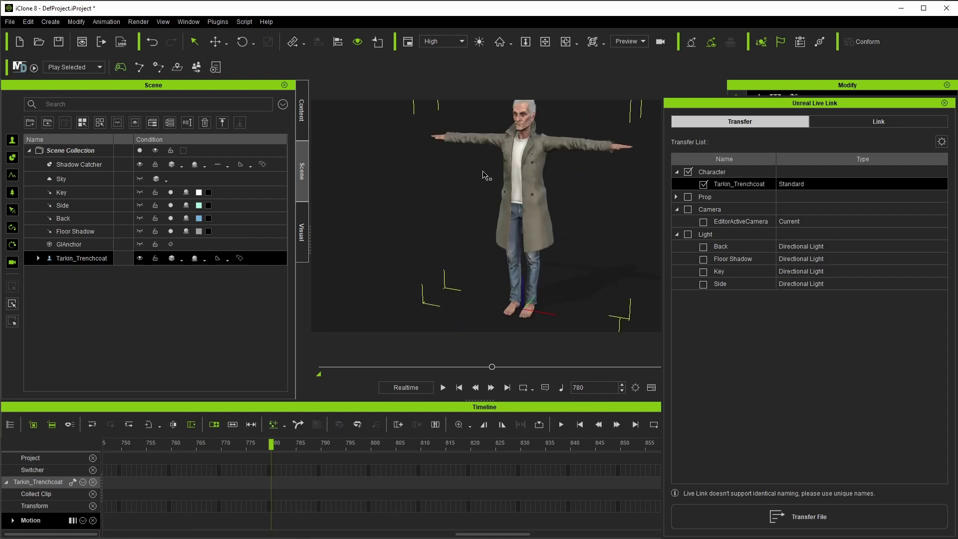
pyautogui.moveTo(507, 167); pyautogui.dragTo(563, 145, button='right')
pyautogui.moveTo(556, 153); pyautogui.dragTo(563, 144, button='middle')
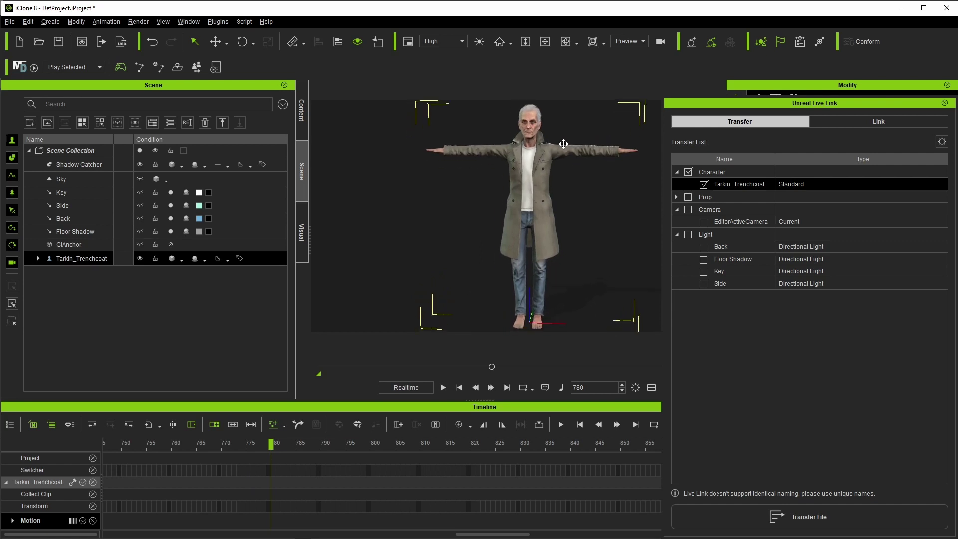
# Check Tarkin_Trenchcoat in Unreal Live Link and transfer it to Unreal.
pyautogui.click(217, 22)
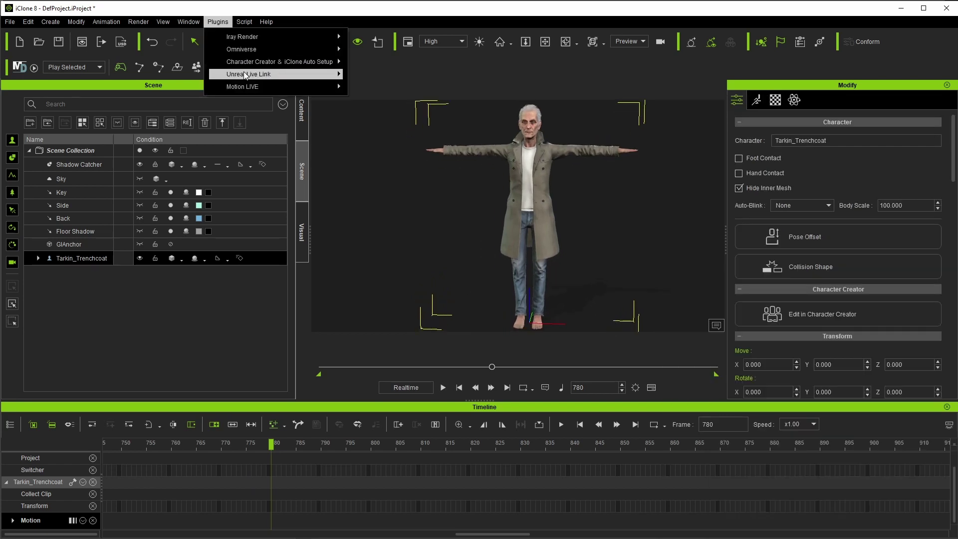
pyautogui.moveTo(244, 75)
pyautogui.click(391, 73)
pyautogui.click(701, 184)
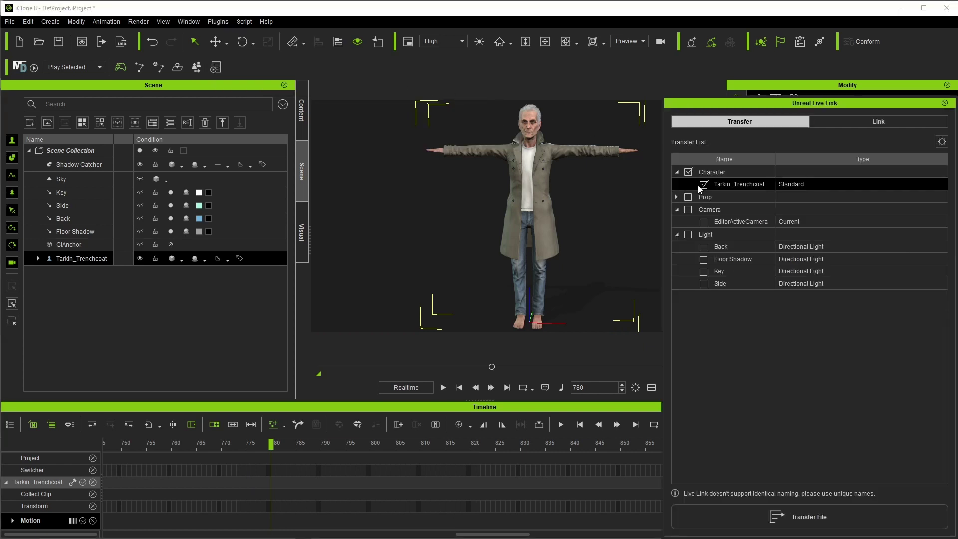
pyautogui.click(788, 519)
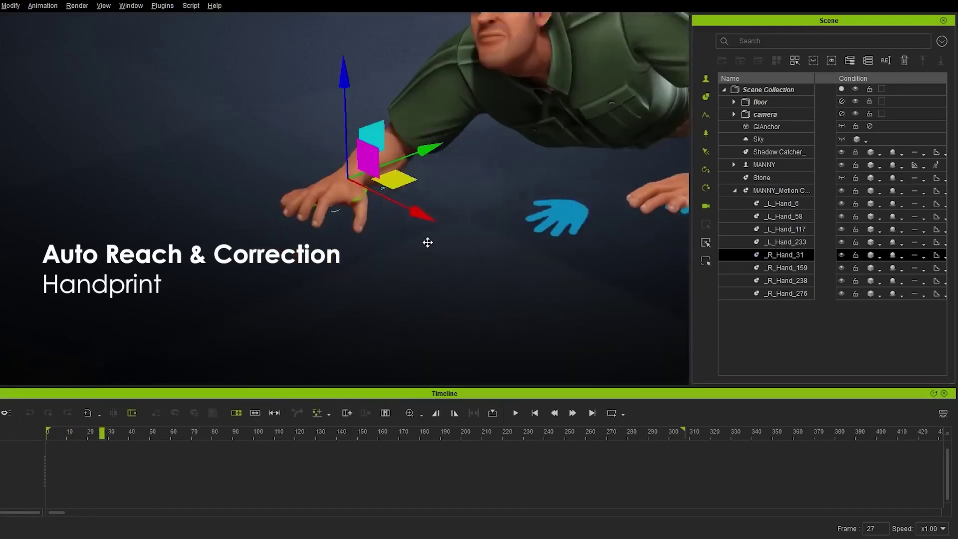
pyautogui.press('e')
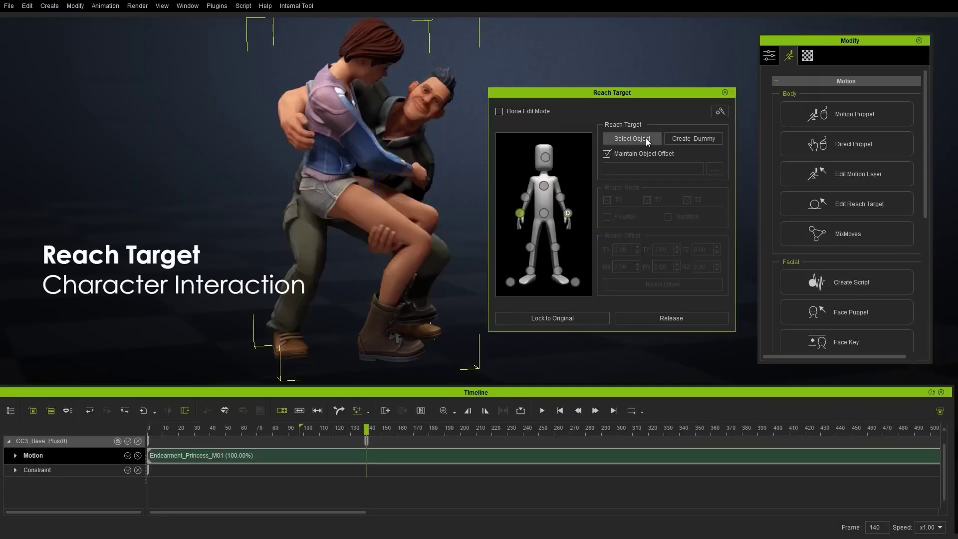
pyautogui.press('e')
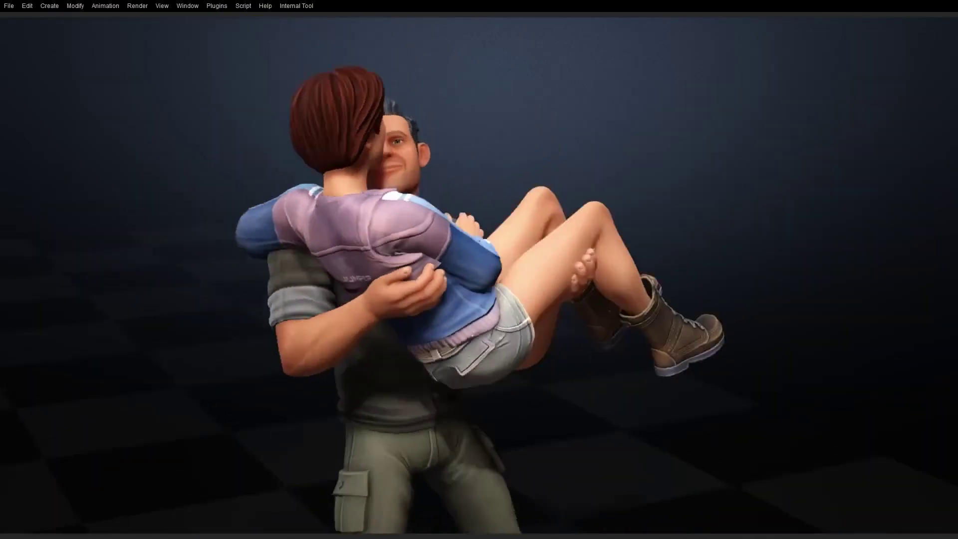